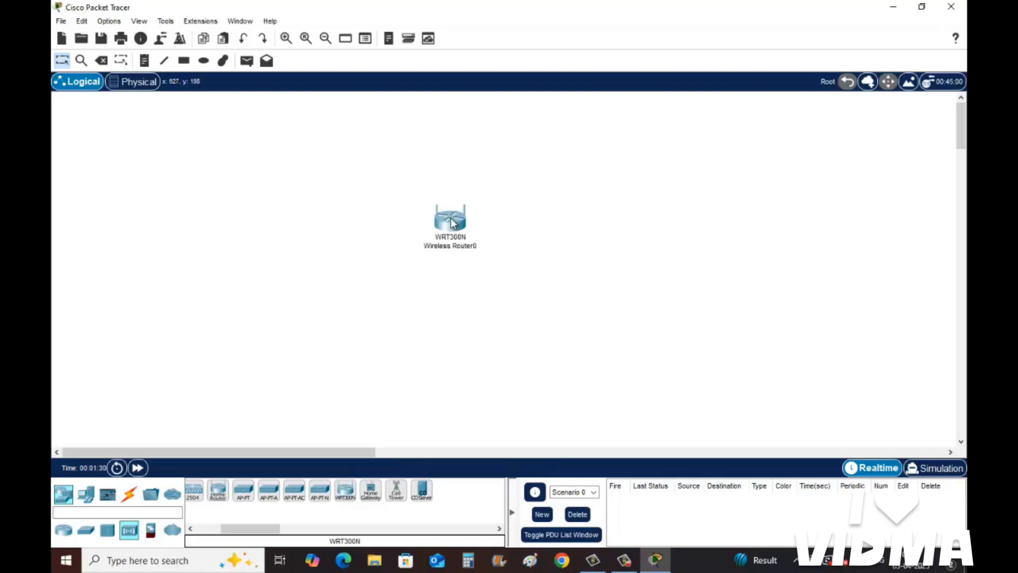
- Place two PC-PT computers in the workspace, one on each side below the wireless router
left_click(85, 493)
left_click(197, 490)
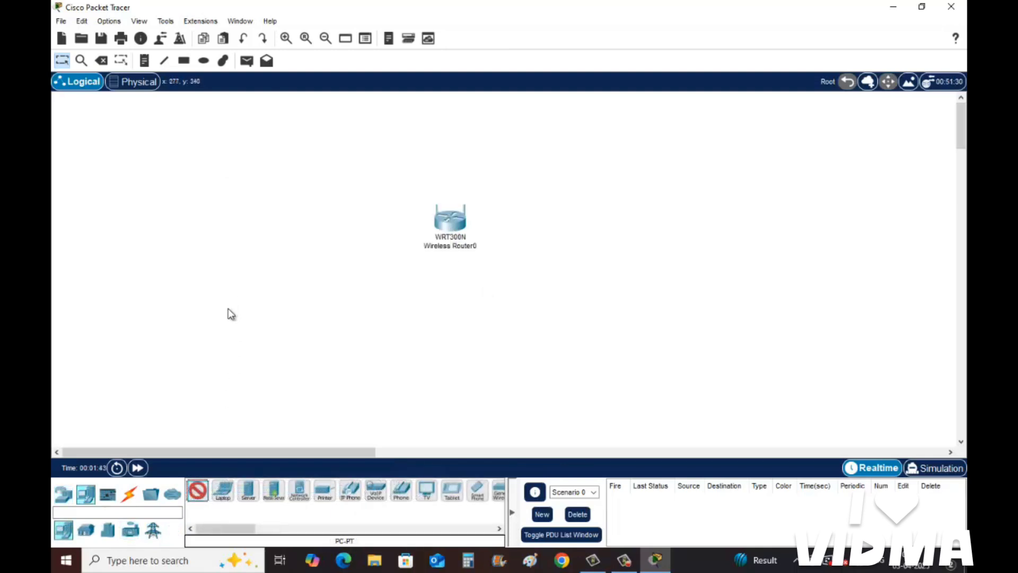
left_click(229, 310)
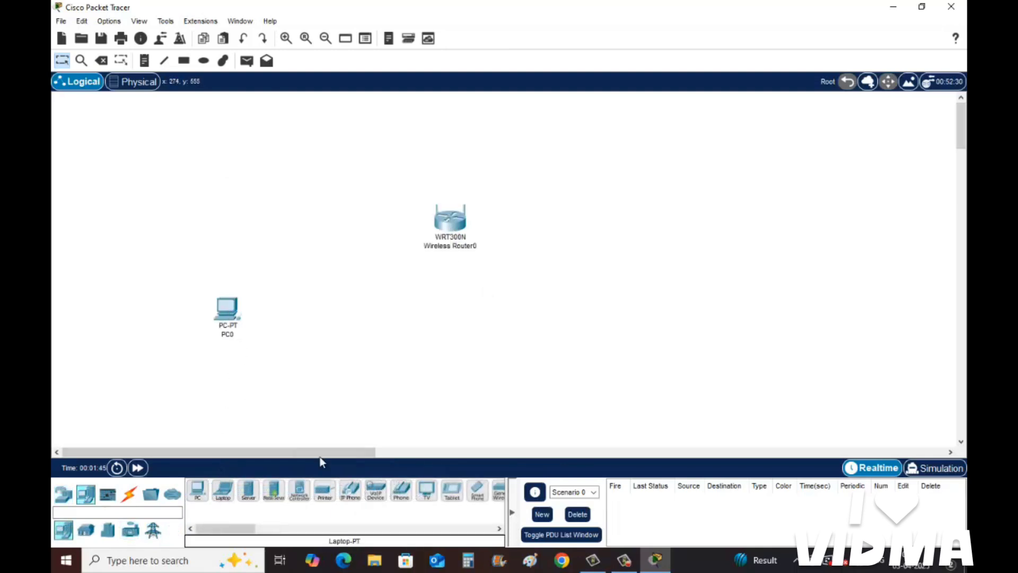
left_click(199, 492)
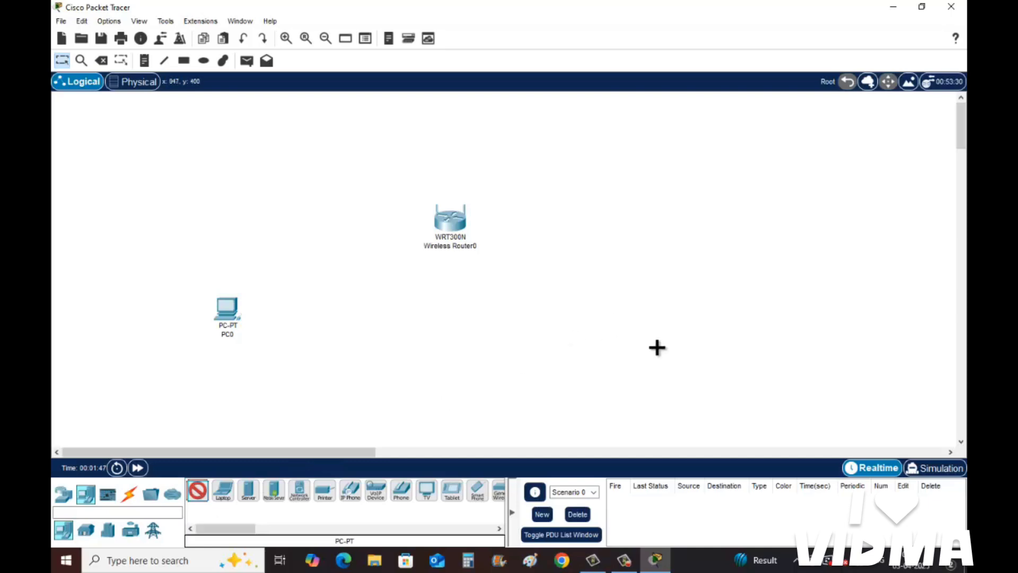
left_click(674, 335)
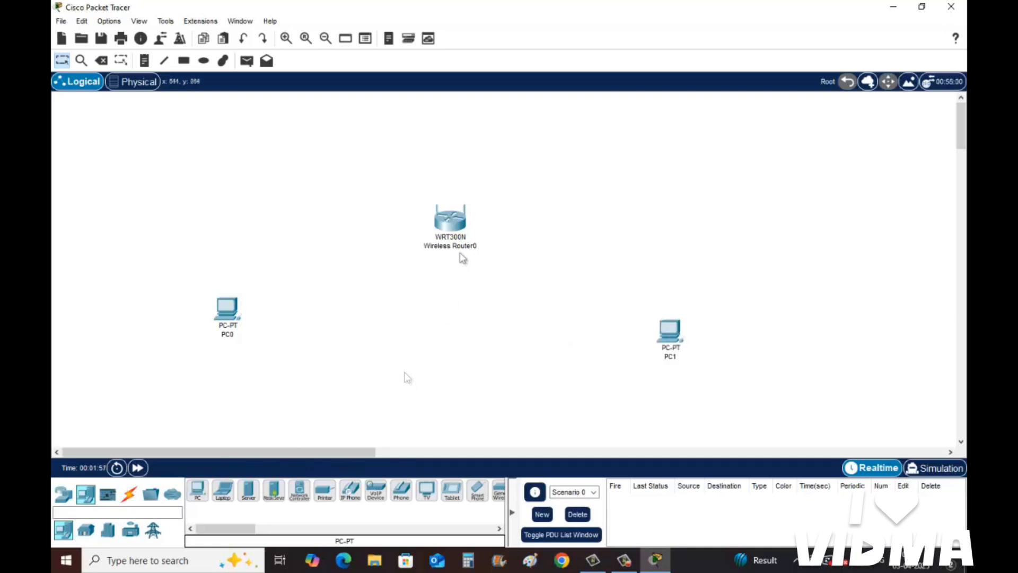
- Disable the DHCP server in Wireless Router0's basic setup and save the settings
left_click(448, 217)
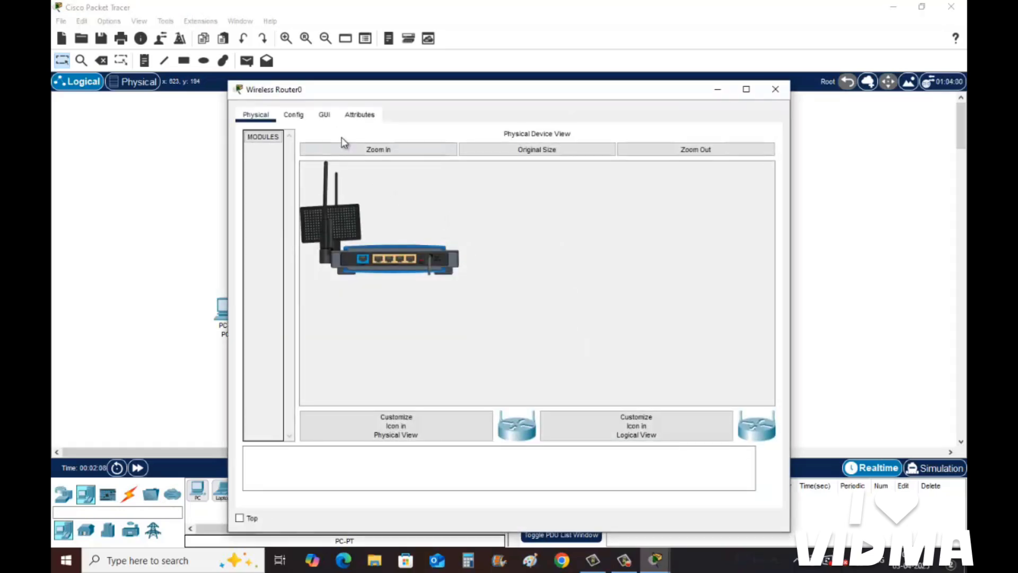
left_click(325, 115)
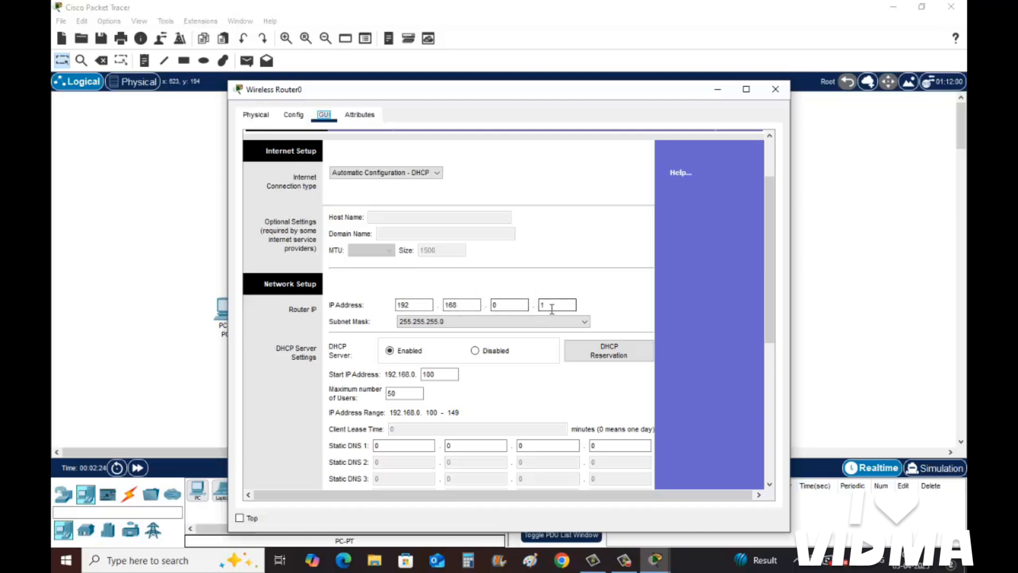
left_click(519, 321)
left_click(519, 322)
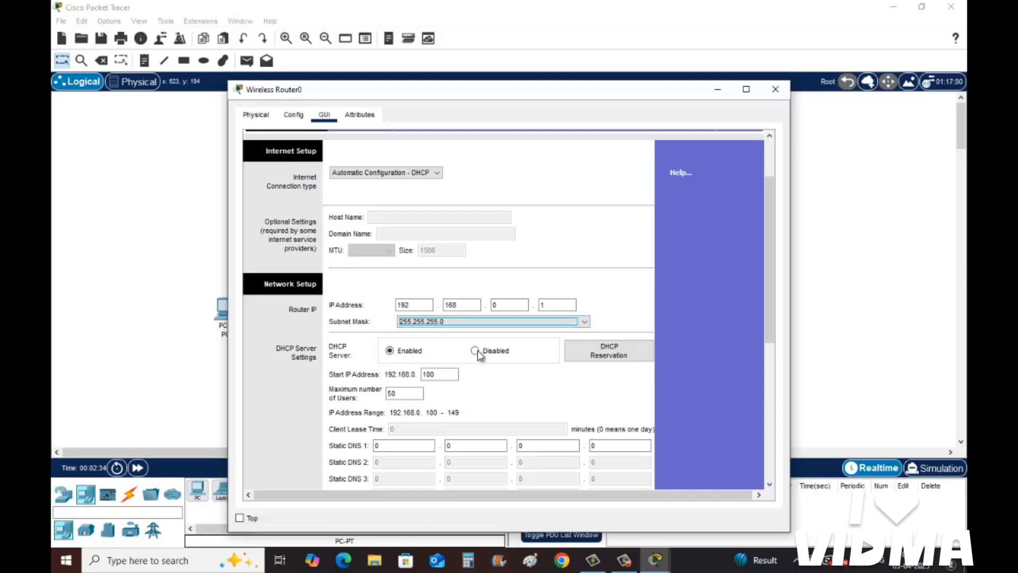
left_click(475, 351)
scroll(477, 356, "down", 10)
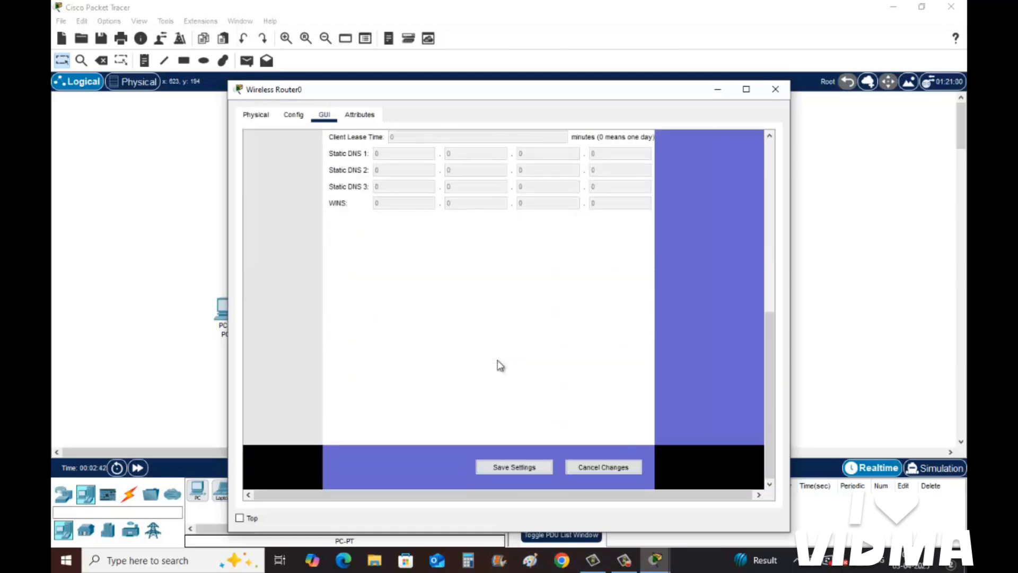
left_click(510, 470)
scroll(496, 427, "up", 8)
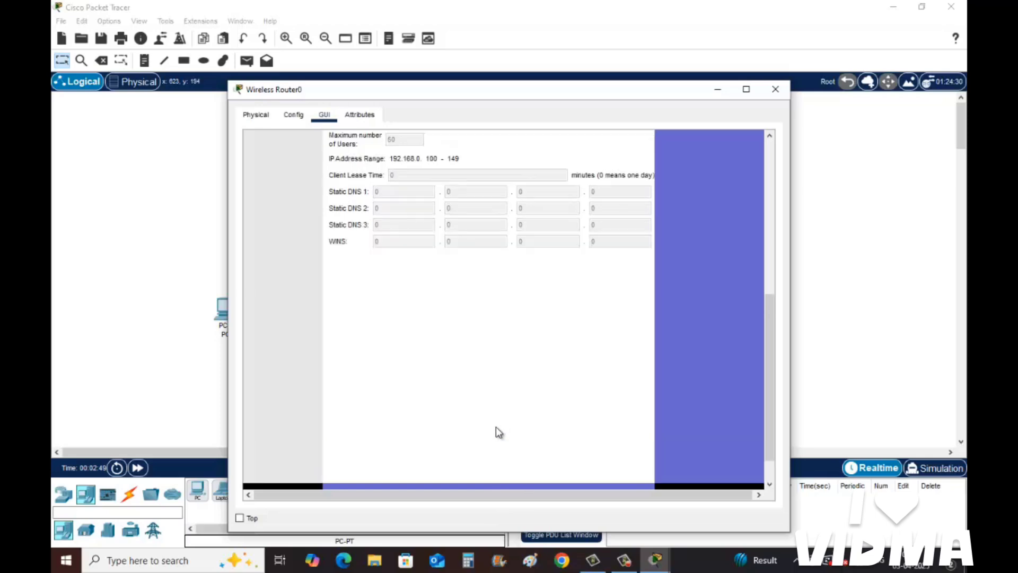
scroll(495, 427, "up", 5)
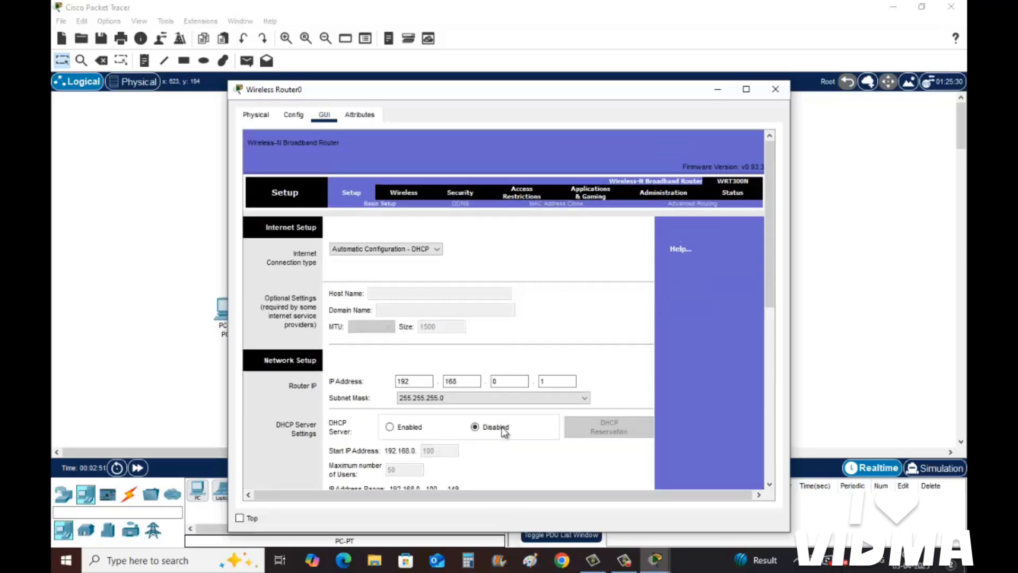
- Set the router's wireless network name (SSID) to myhomenetwork and save the settings
left_click(403, 192)
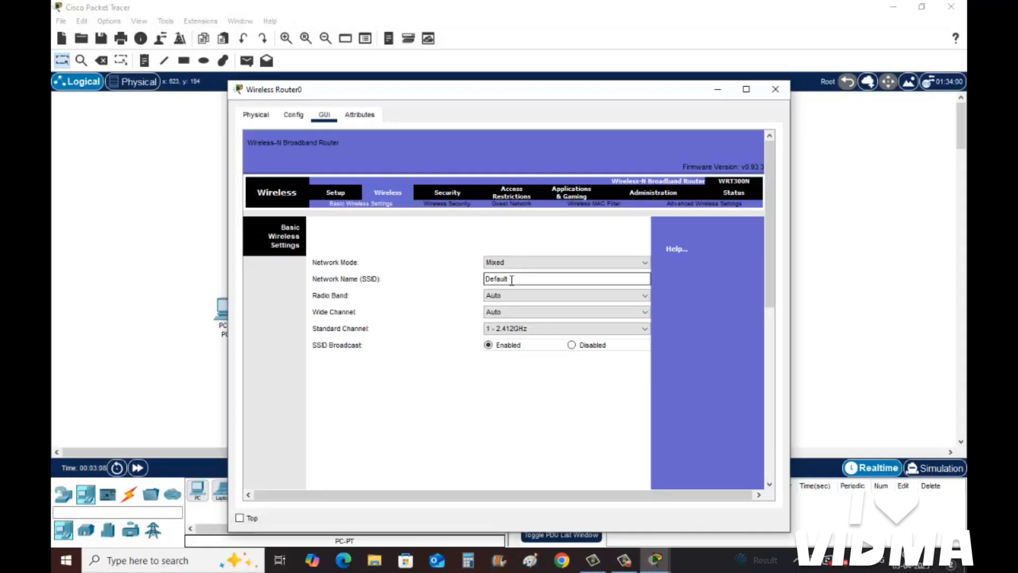
key("BackSpace")
key("BackSpace")
key("BackSpace")
key("BackSpace")
key("BackSpace")
type("myhomenetwork")
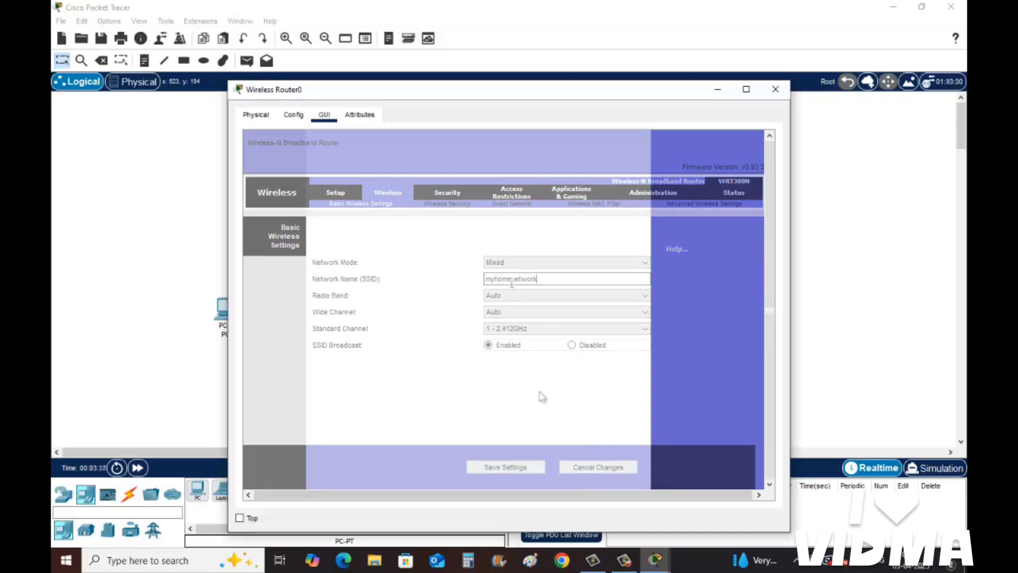
left_click(497, 471)
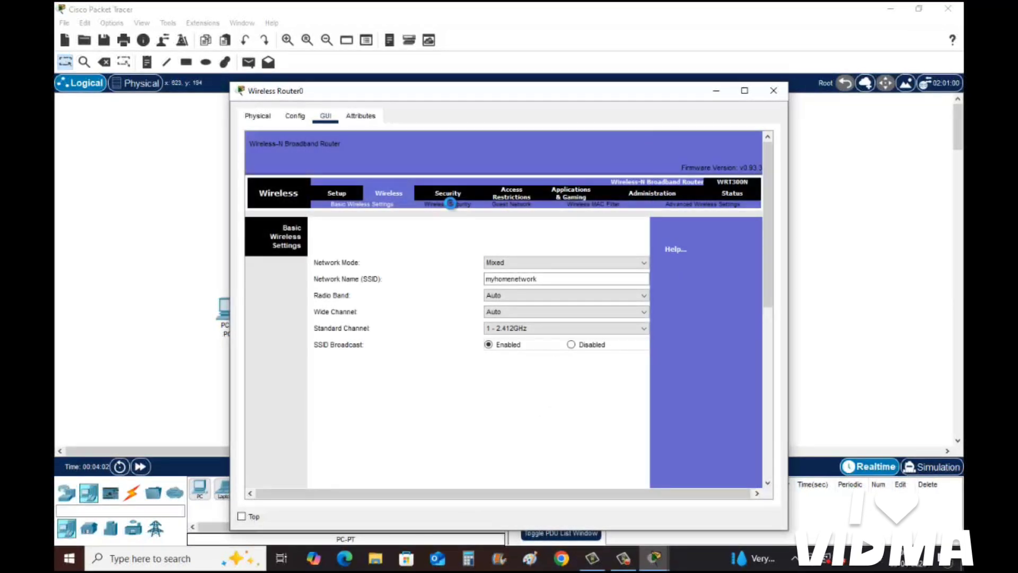
left_click(452, 205)
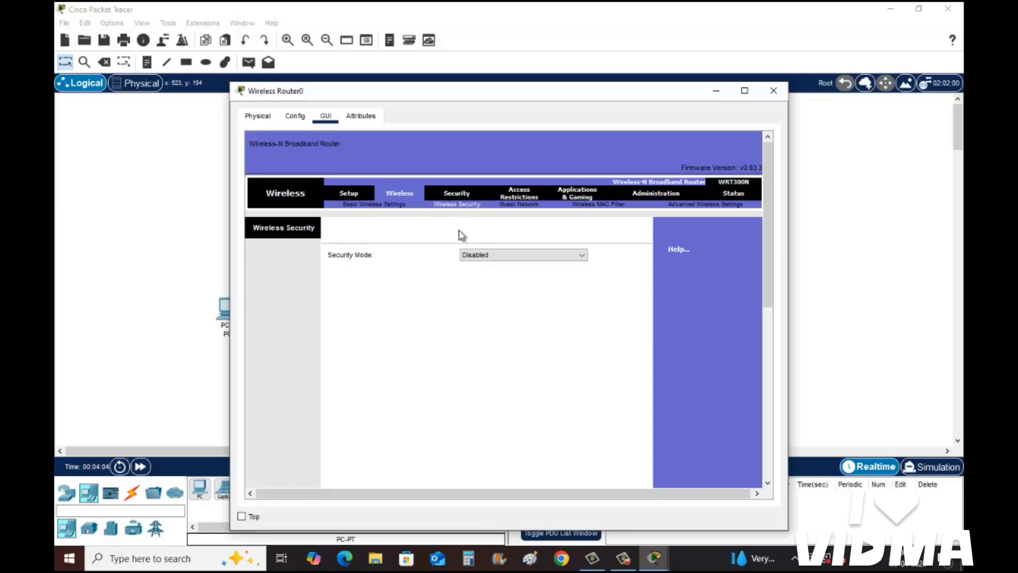
left_click(471, 255)
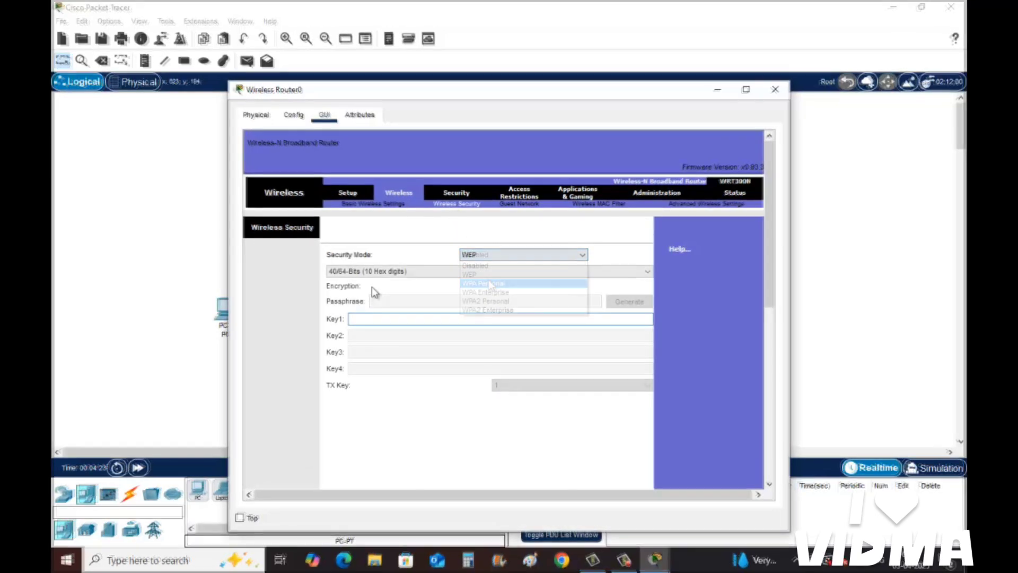
type("012")
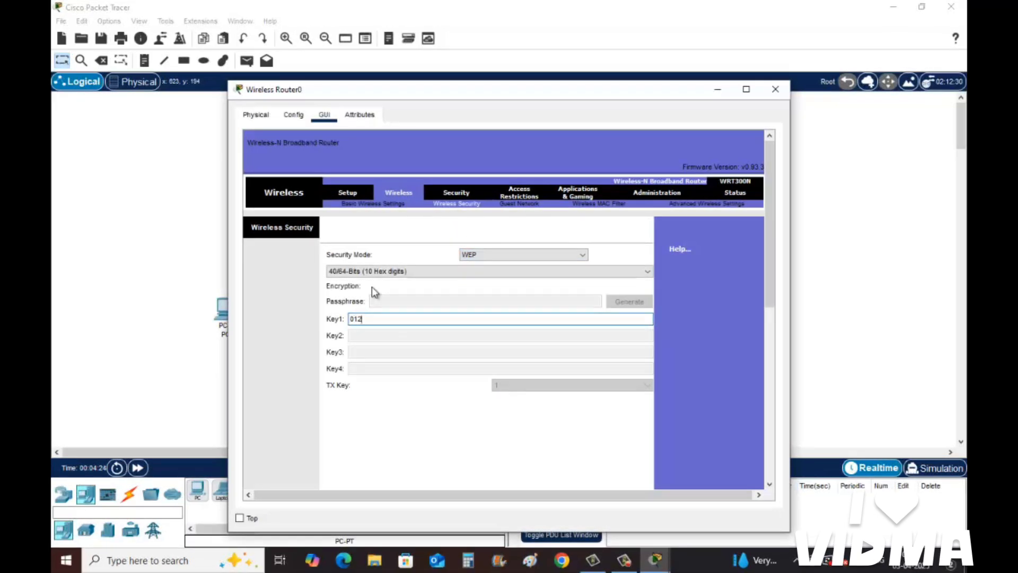
type("3456789")
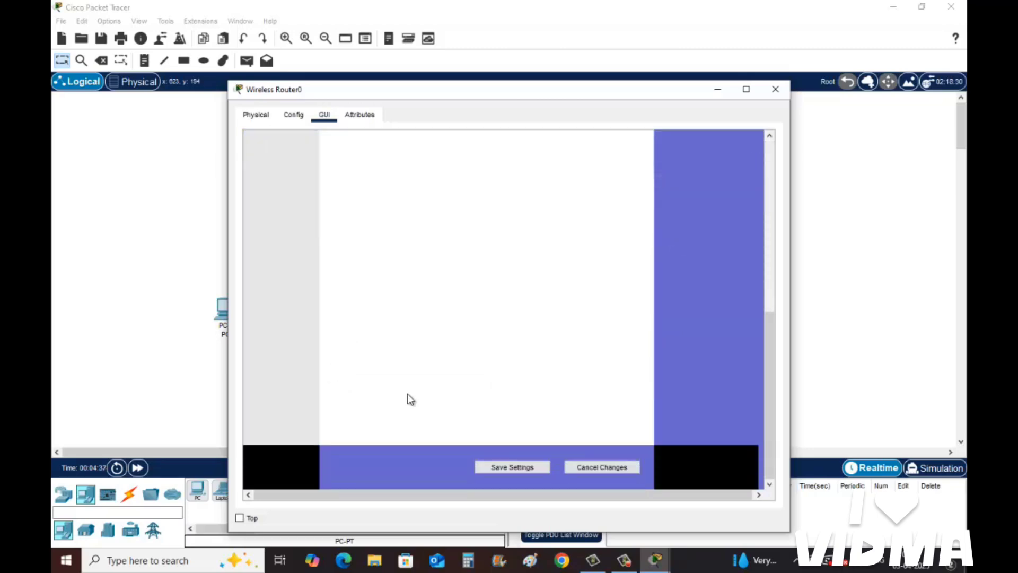
left_click(512, 467)
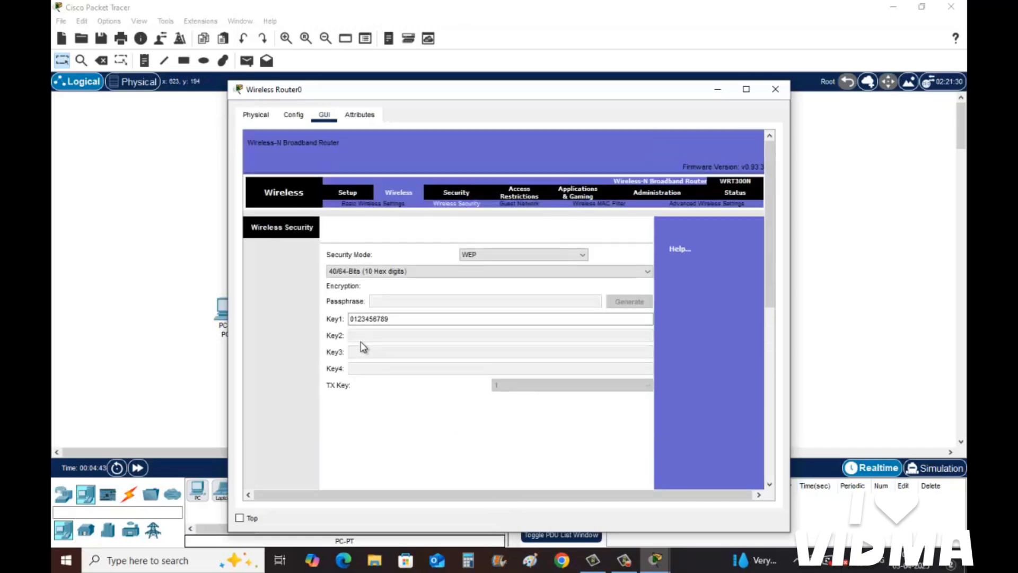
left_click(776, 90)
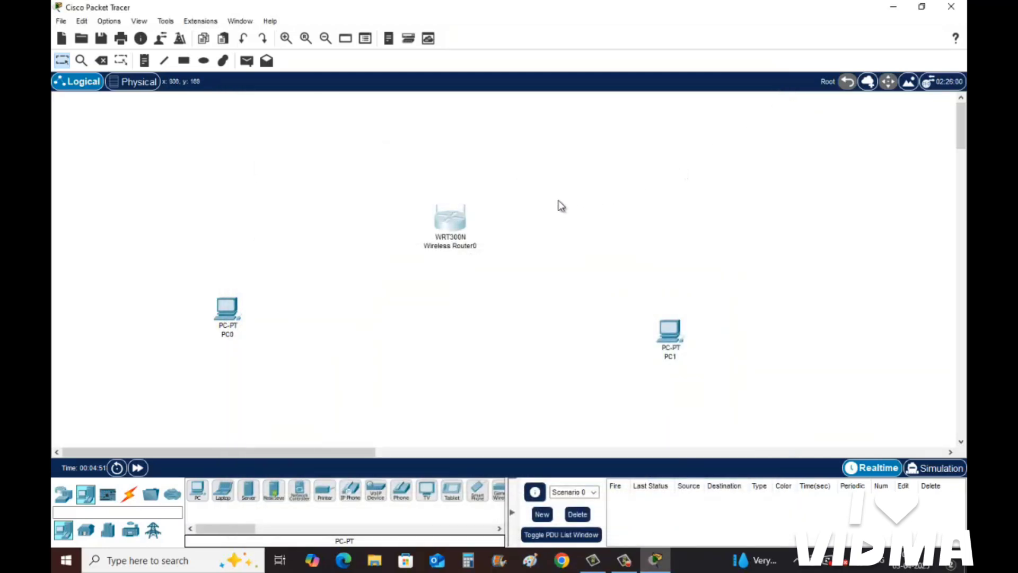
- Assign PC0 the static IPv4 address 192.168.0.2 with subnet mask 255.255.255.0
left_click(223, 312)
left_click(391, 183)
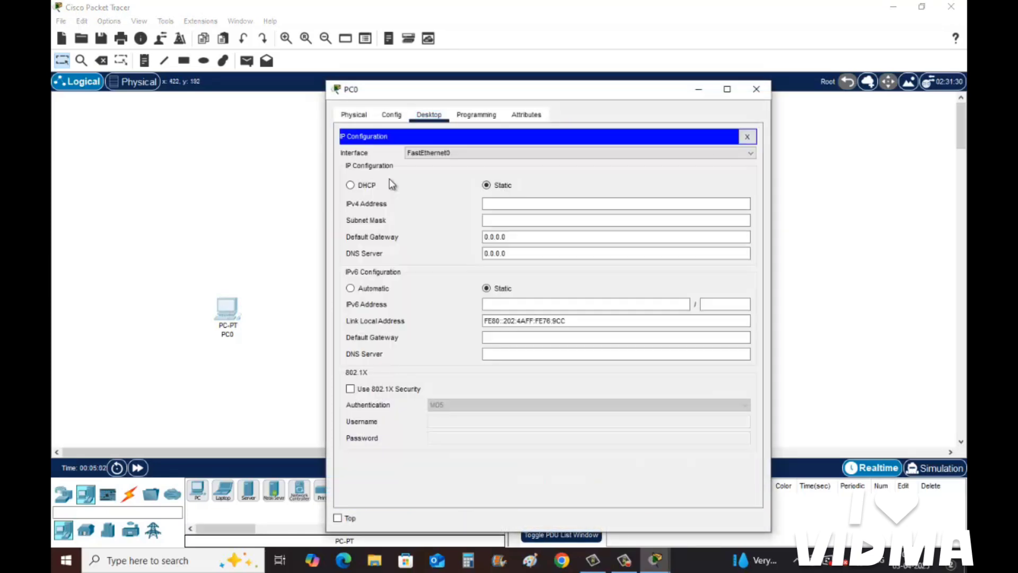
left_click(493, 201)
type("19")
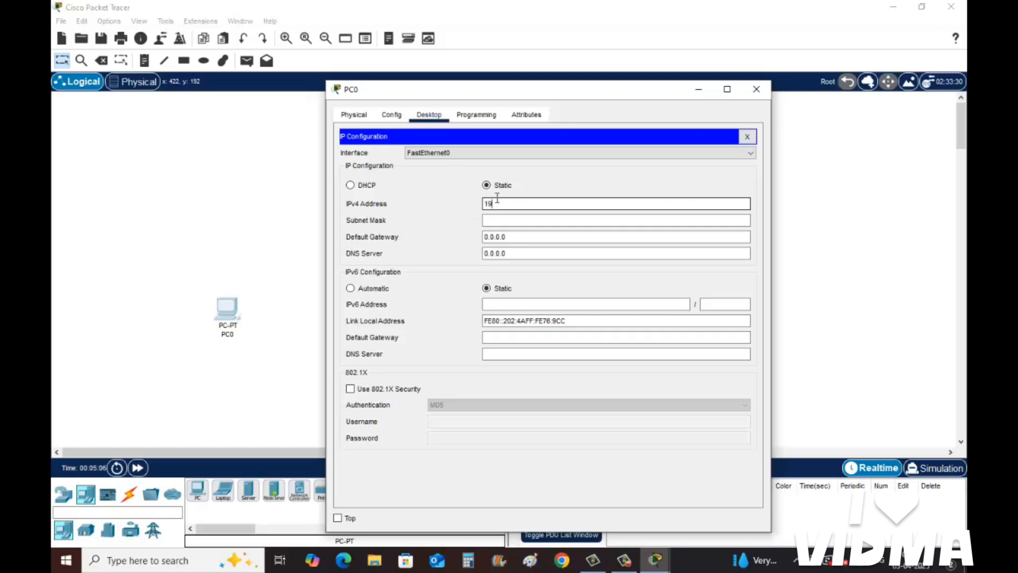
type("2.168.0.2")
left_click(504, 219)
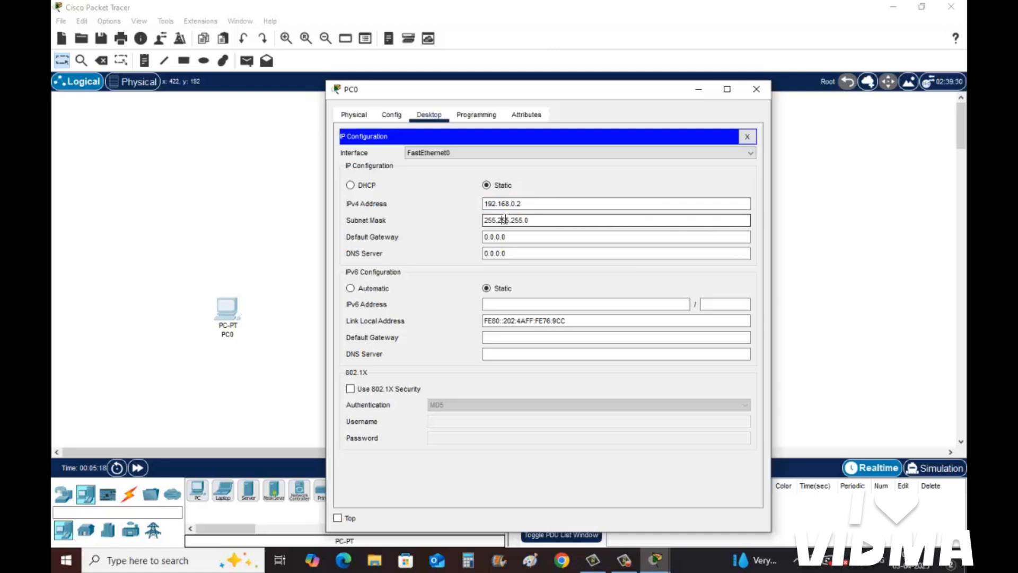
- Set PC0's default gateway to 192.168.0.1 and close its configuration window
left_click(512, 237)
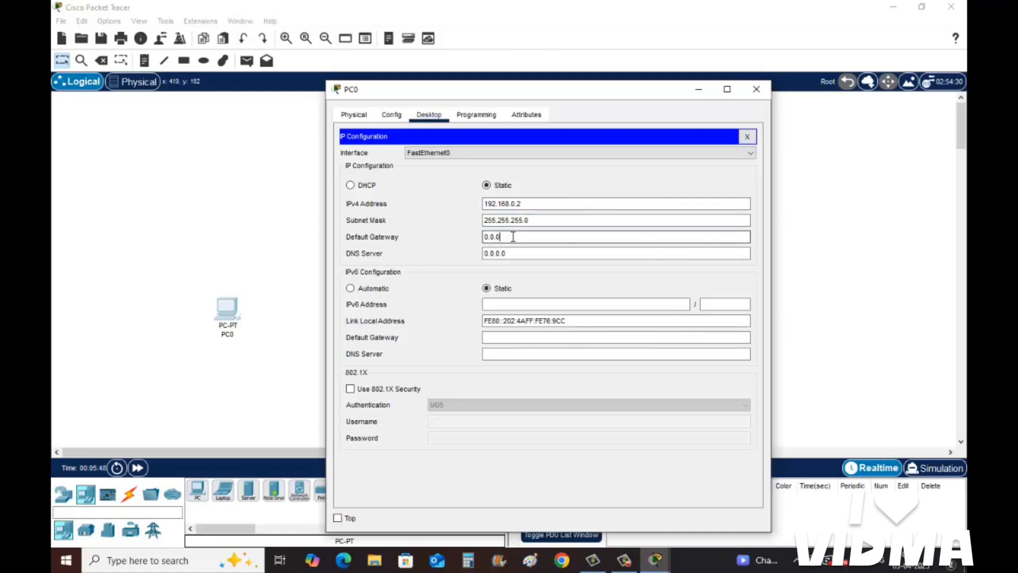
key("BackSpace")
key("BackSpace")
key("BackSpace")
key("BackSpace")
key("BackSpace")
type("192.168.0")
left_click(756, 90)
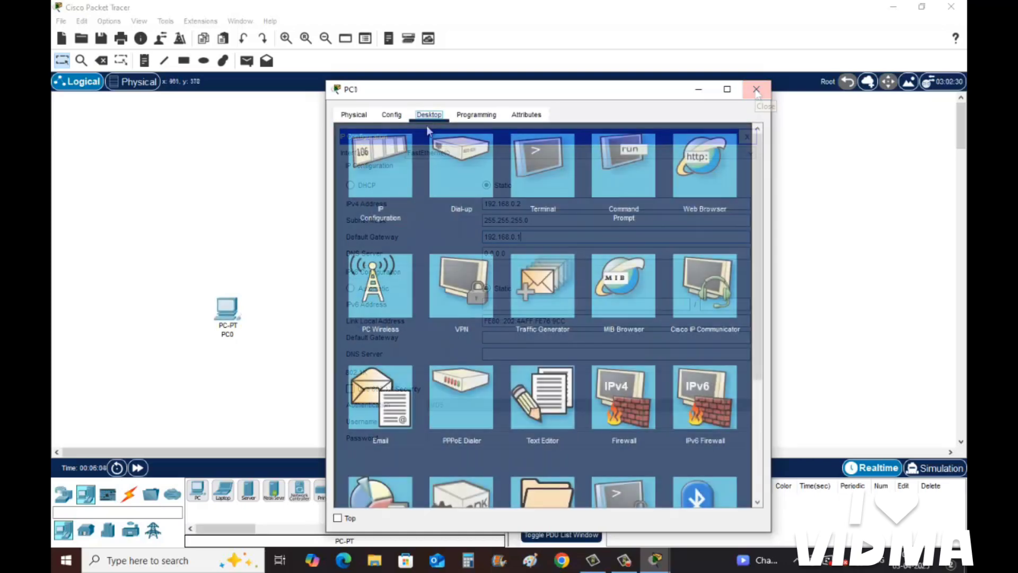
- Assign PC1 the static IPv4 address 192.168.0.3 with subnet mask 255.255.255.0
left_click(394, 160)
left_click(502, 202)
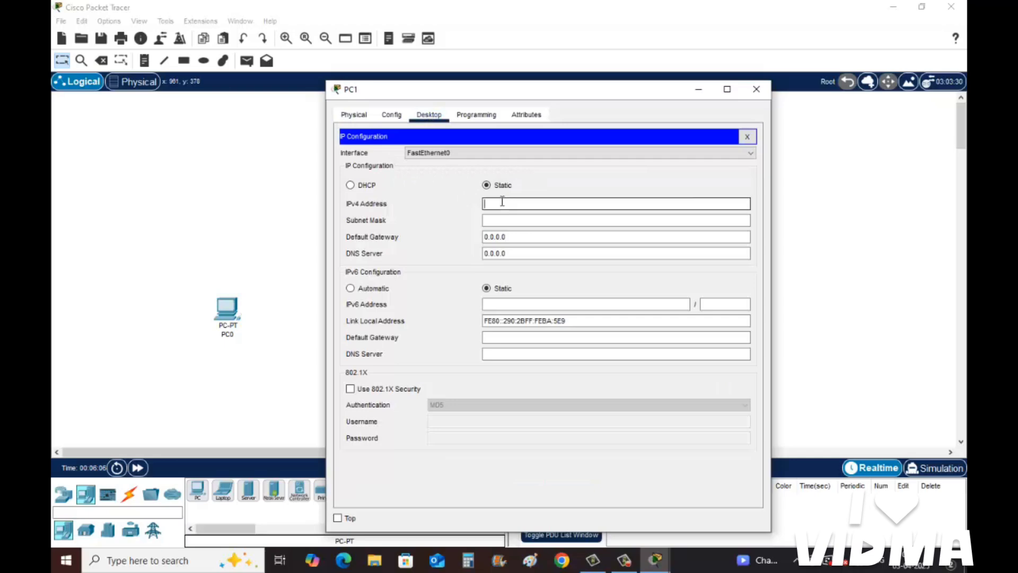
type("192.168.0.3")
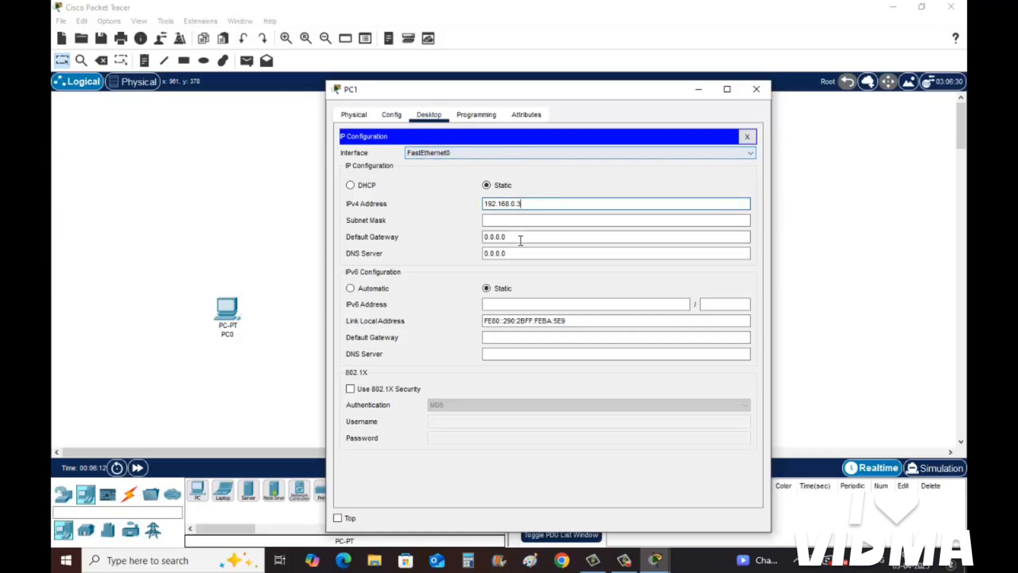
left_click(514, 219)
- Set PC1's default gateway to 192.168.0.1
left_click(508, 237)
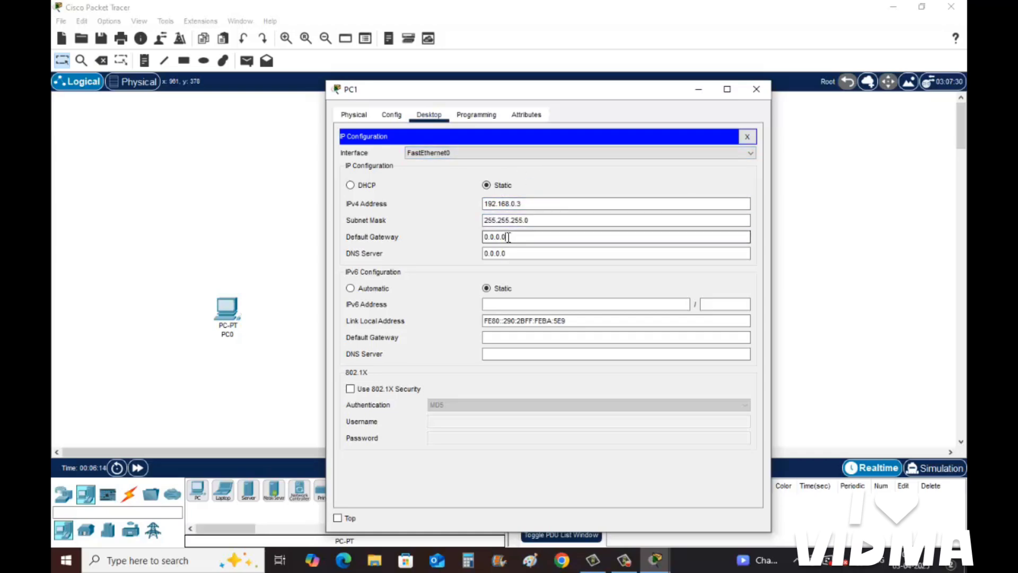
left_click_drag(502, 237, 455, 238)
type("19")
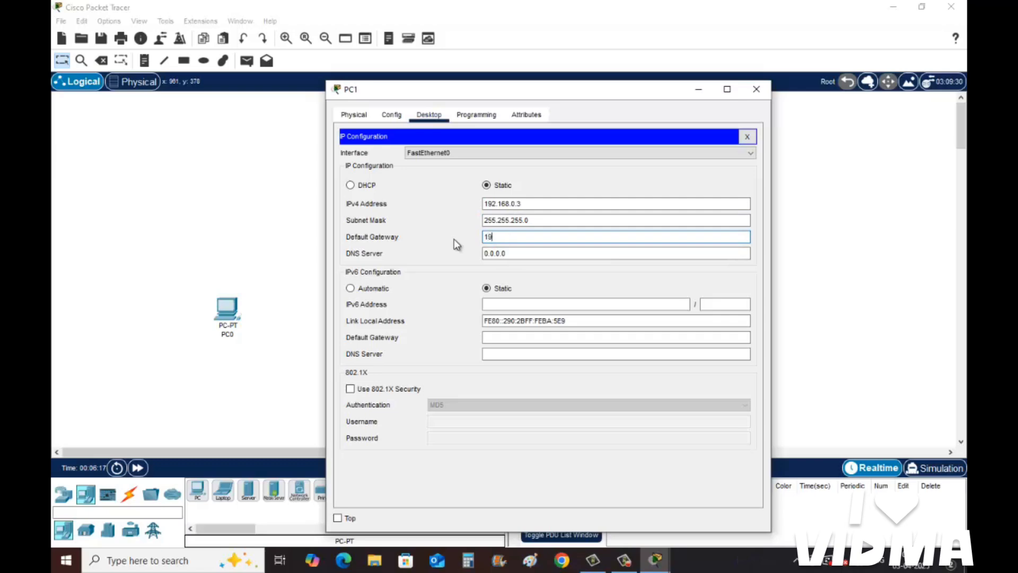
type("2.168.0.1")
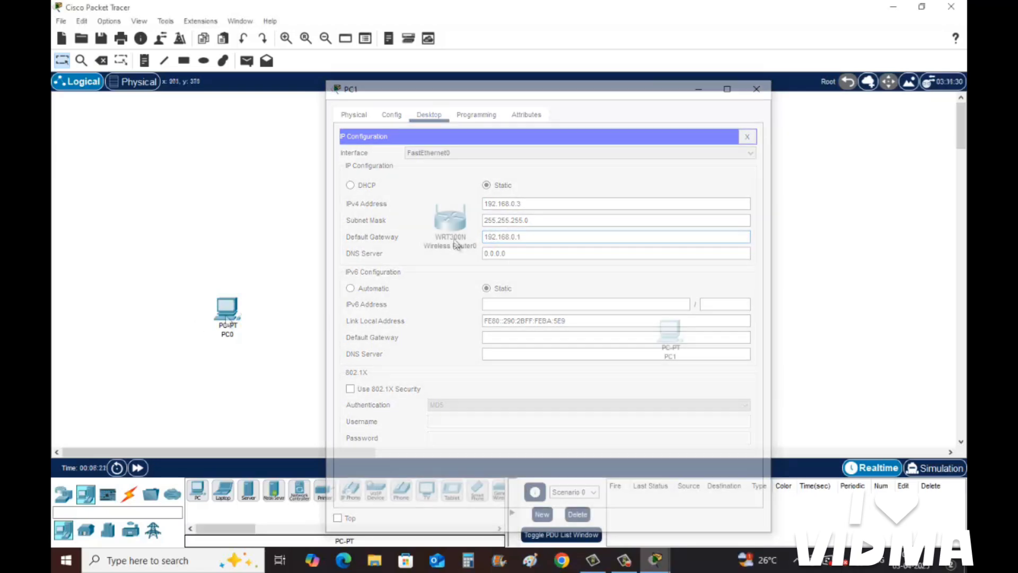
- Power off PC0 and replace its installed Ethernet module with the WMP300N wireless module
left_click(225, 315)
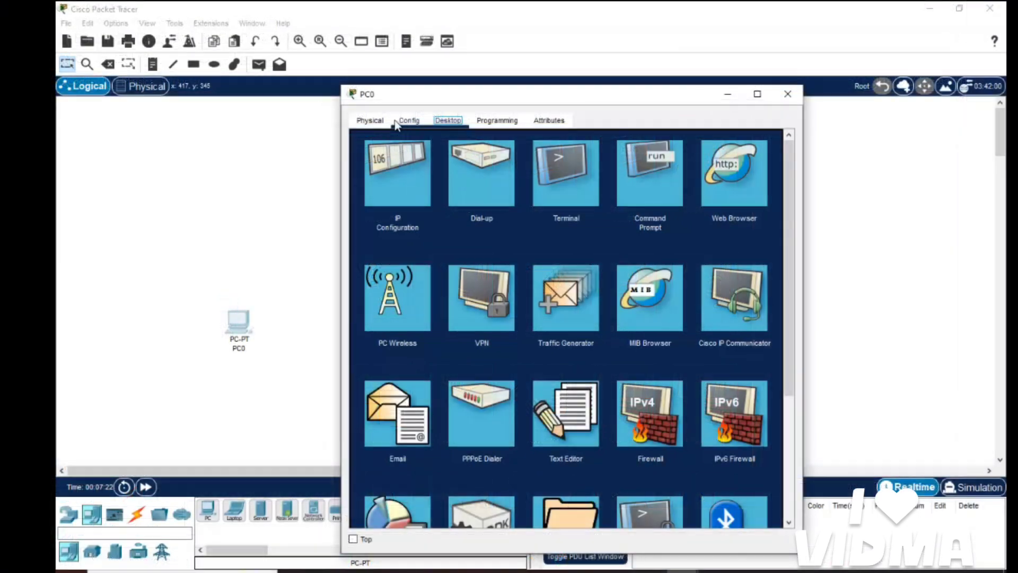
left_click(366, 122)
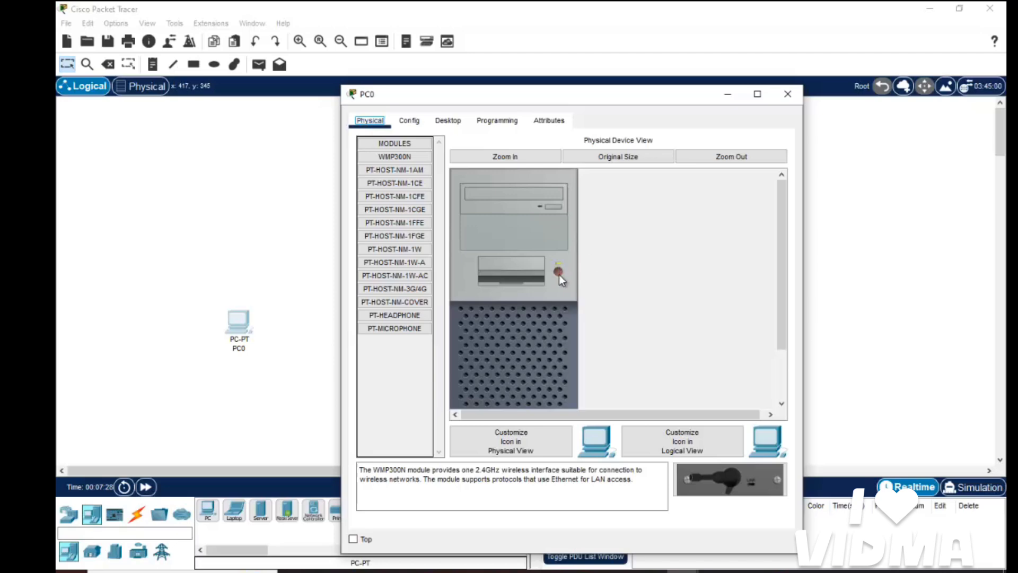
left_click(559, 273)
scroll(542, 311, "down", 3)
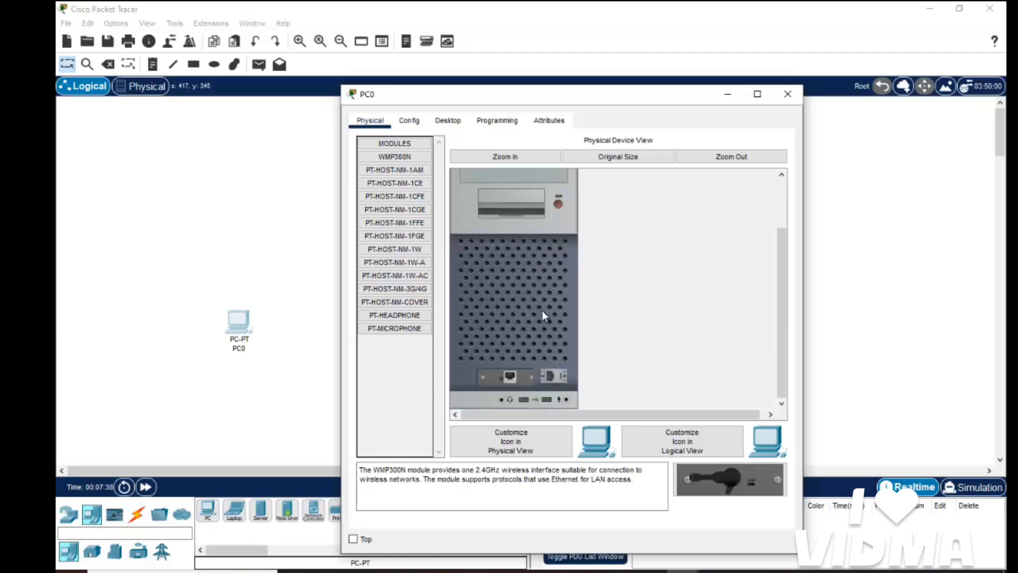
scroll(542, 310, "up", 3)
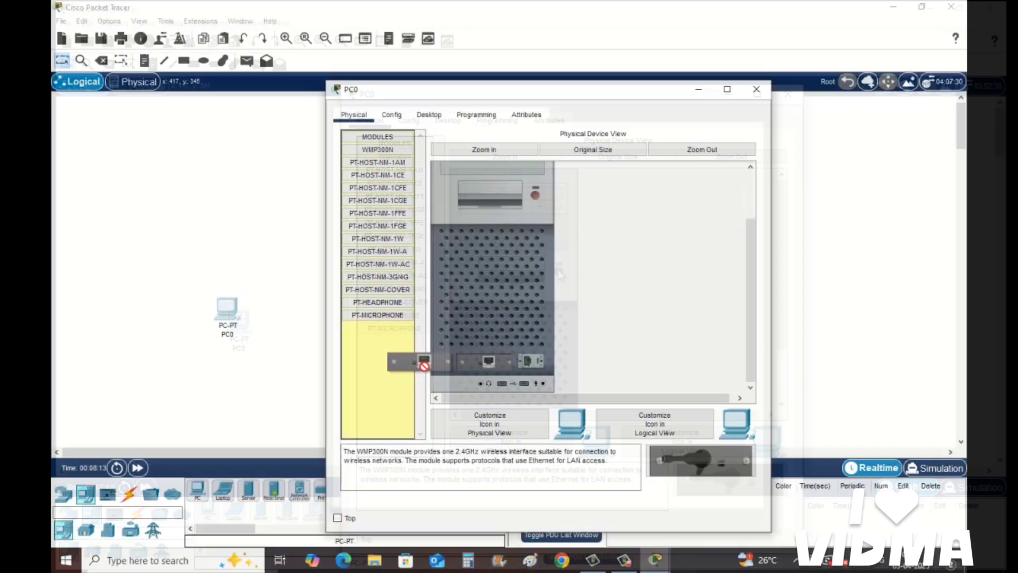
left_click_drag(421, 354, 374, 340)
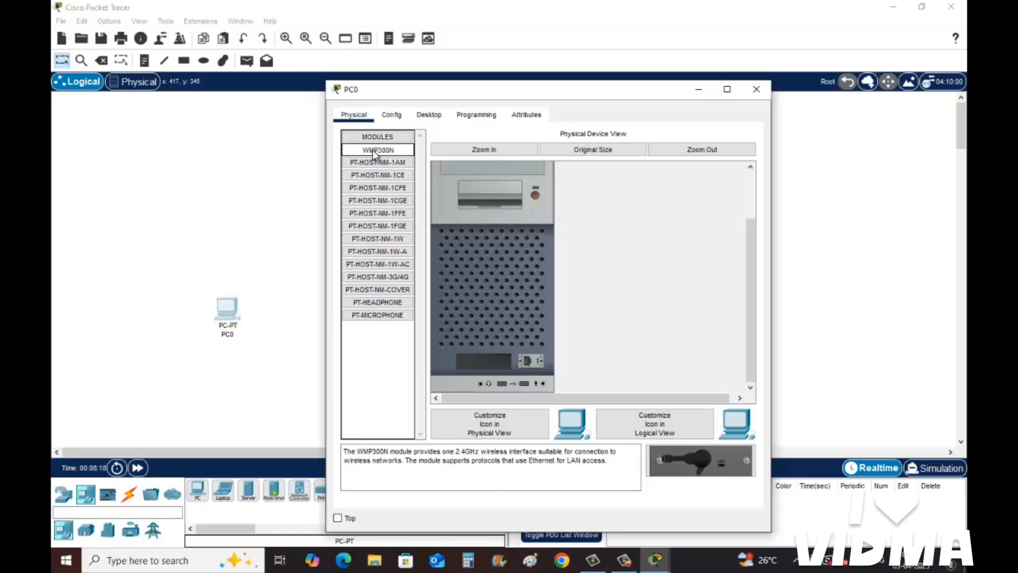
left_click_drag(373, 150, 479, 360)
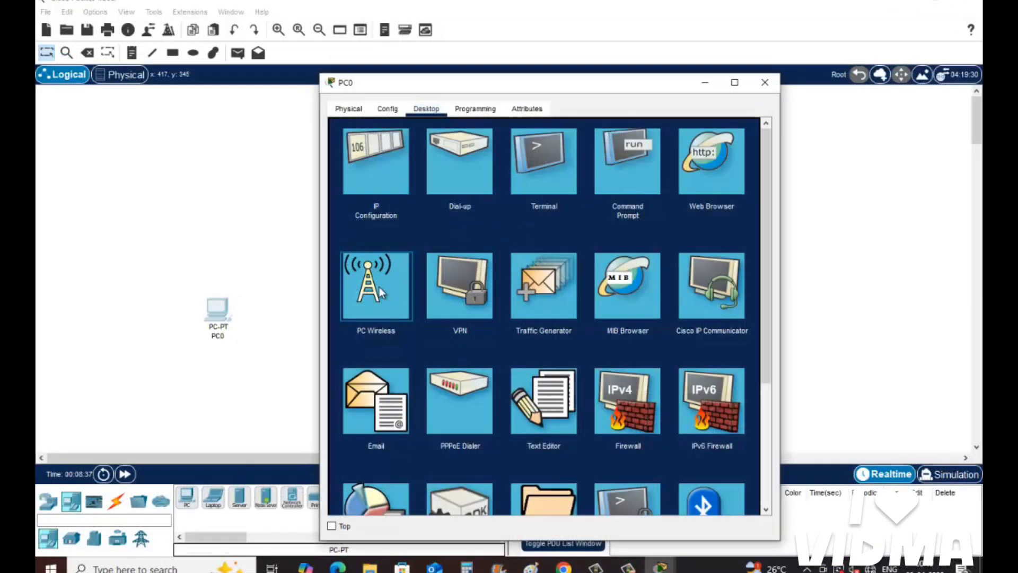
- Connect PC0 to the myhomenetwork wireless network by entering the WEP key, check its link information, and close its window
left_click(381, 292)
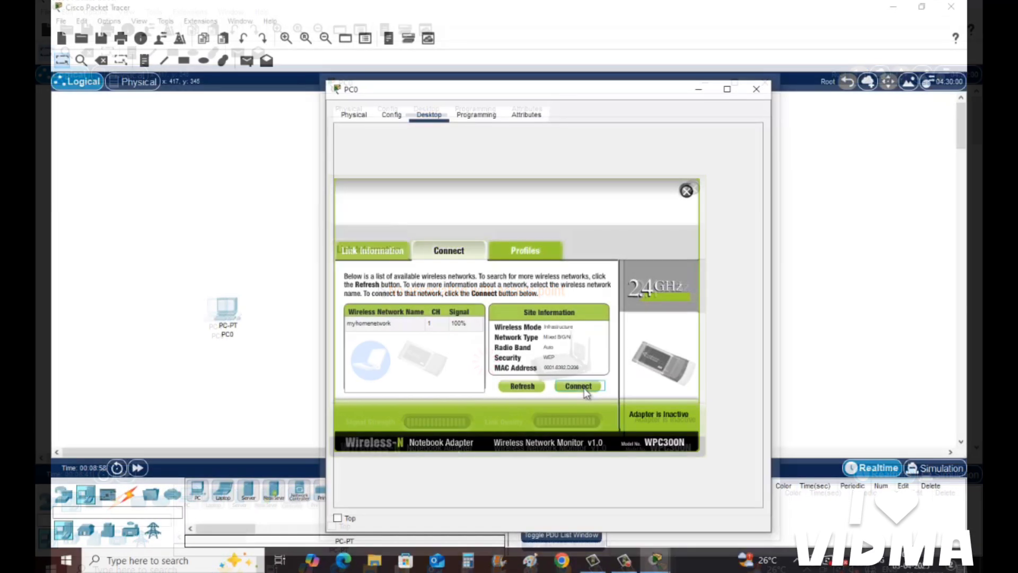
left_click(584, 387)
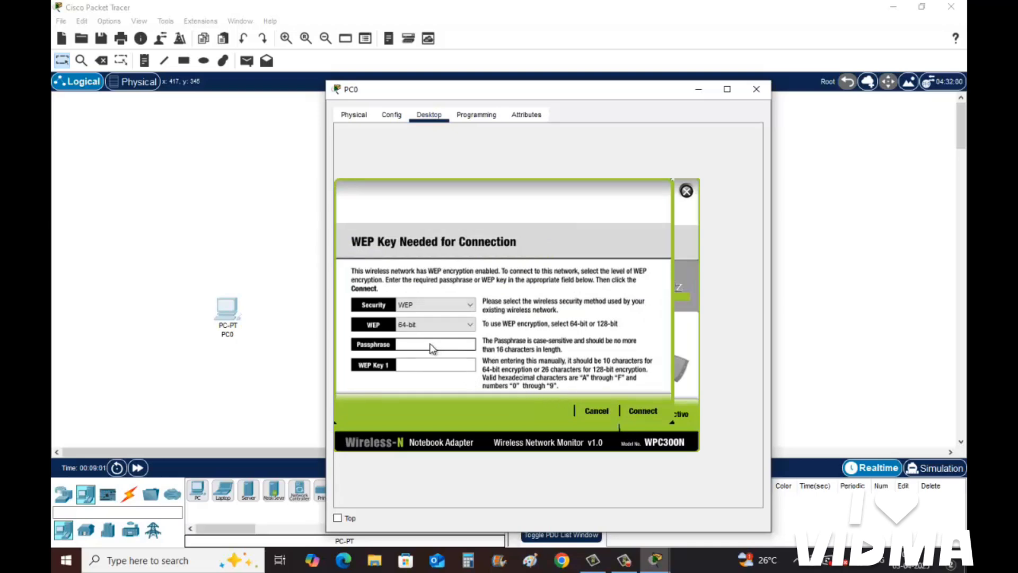
left_click(422, 363)
type("0123456789")
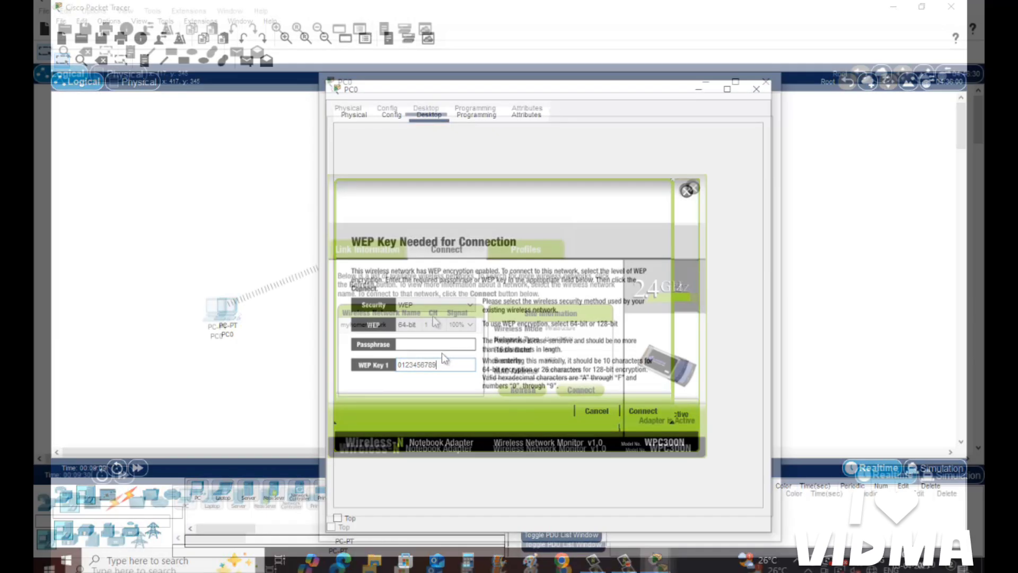
left_click(362, 248)
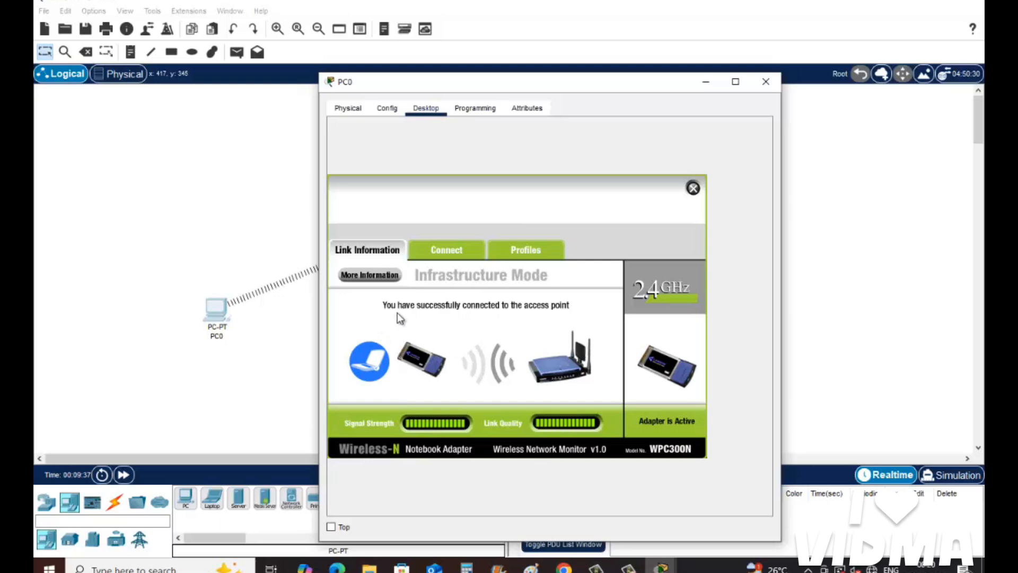
left_click(766, 82)
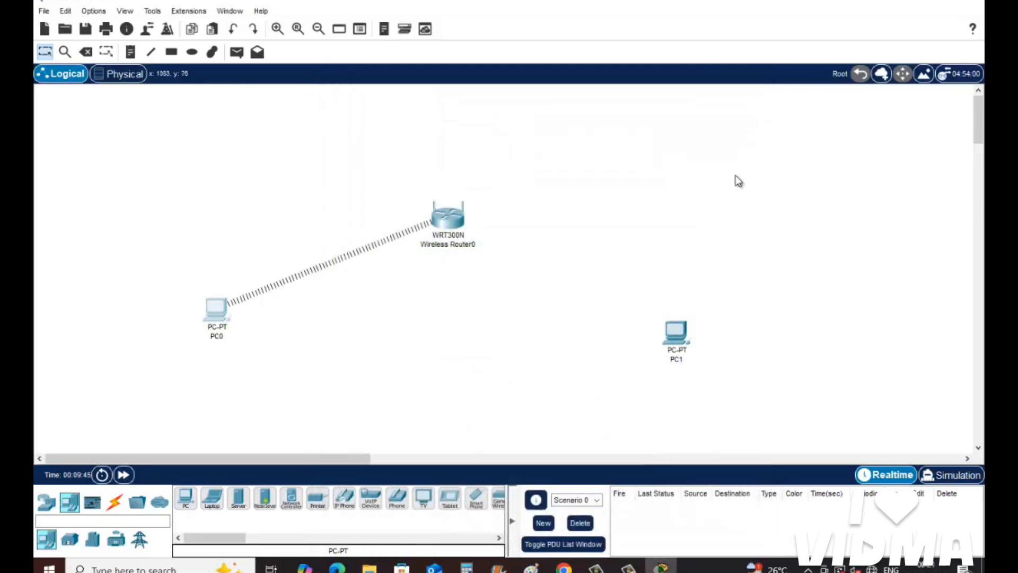
- Power off PC1 and replace its installed Ethernet module with the WMP300N wireless module
left_click(678, 336)
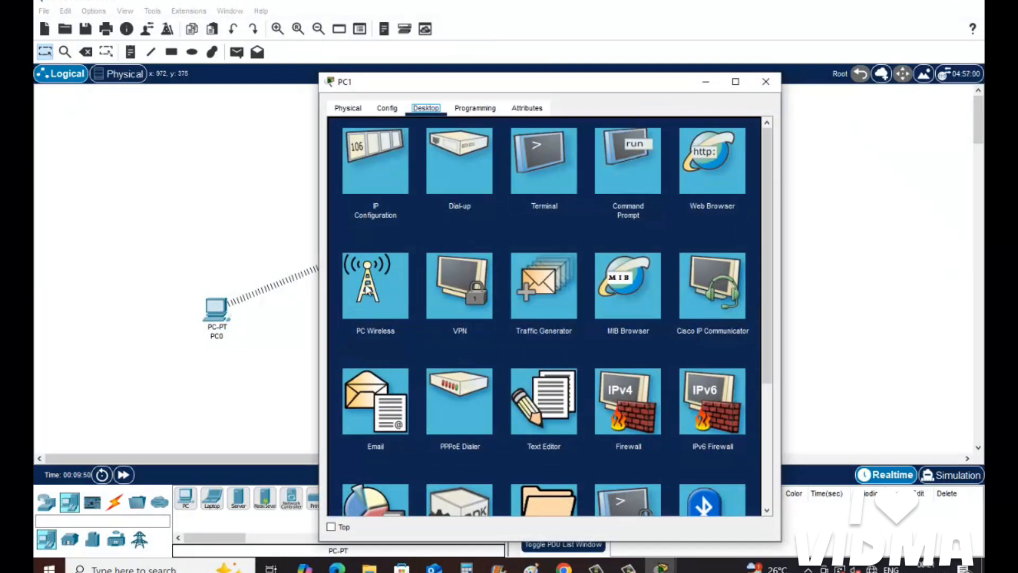
left_click(348, 109)
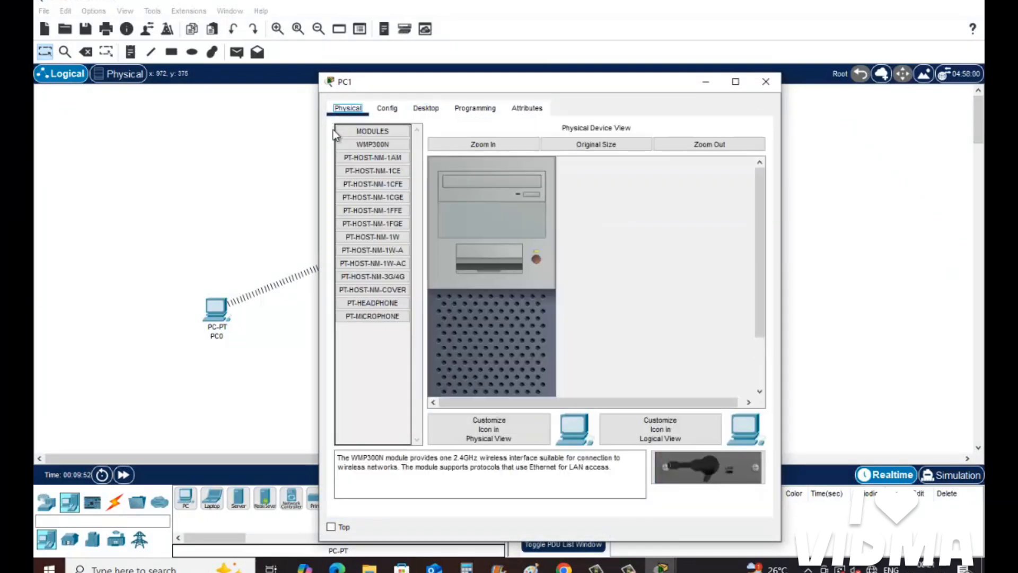
left_click(535, 260)
scroll(483, 365, "down", 3)
left_click_drag(469, 364, 368, 361)
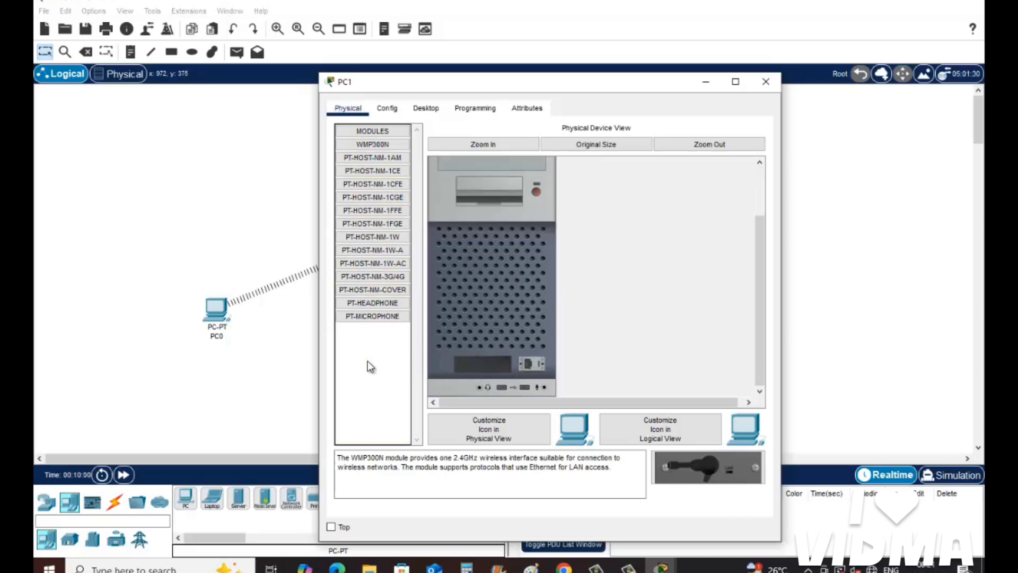
left_click_drag(373, 144, 482, 364)
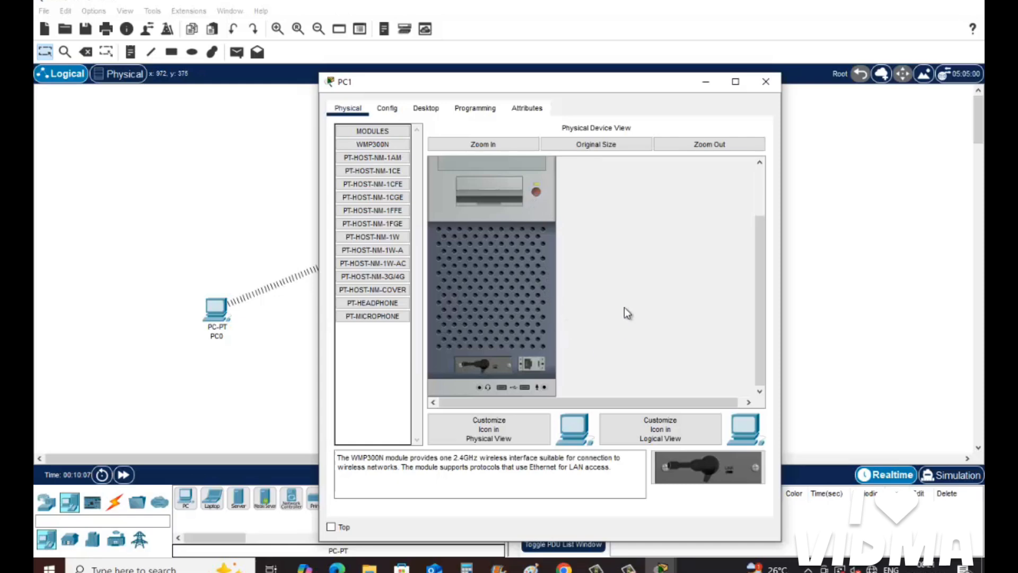
scroll(625, 307, "up", 3)
- Connect PC1 to the myhomenetwork wireless network with its WEP key, check the link information, and close its window
left_click(431, 110)
left_click(383, 291)
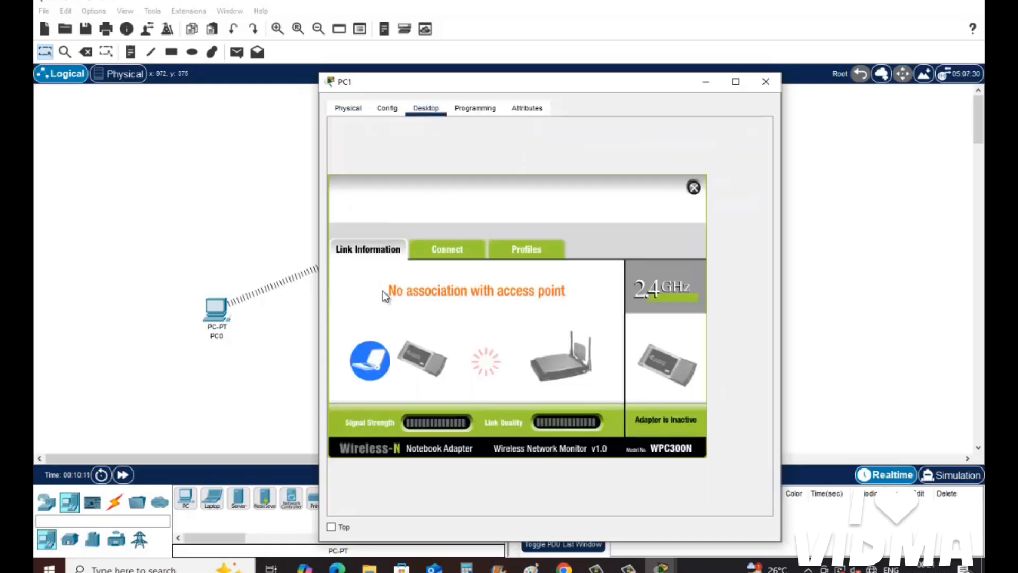
left_click(465, 251)
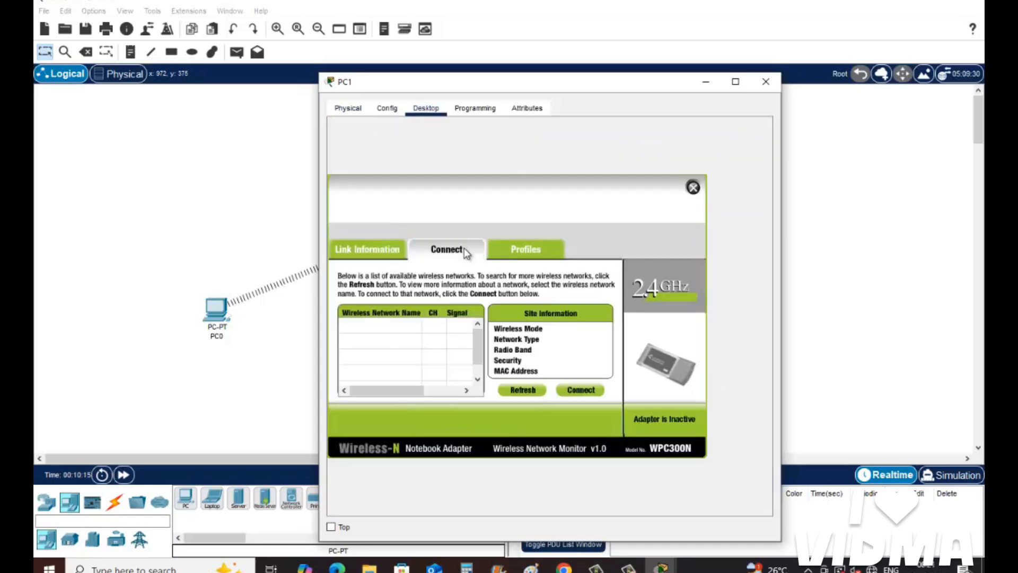
left_click(579, 390)
left_click(426, 370)
type("0123")
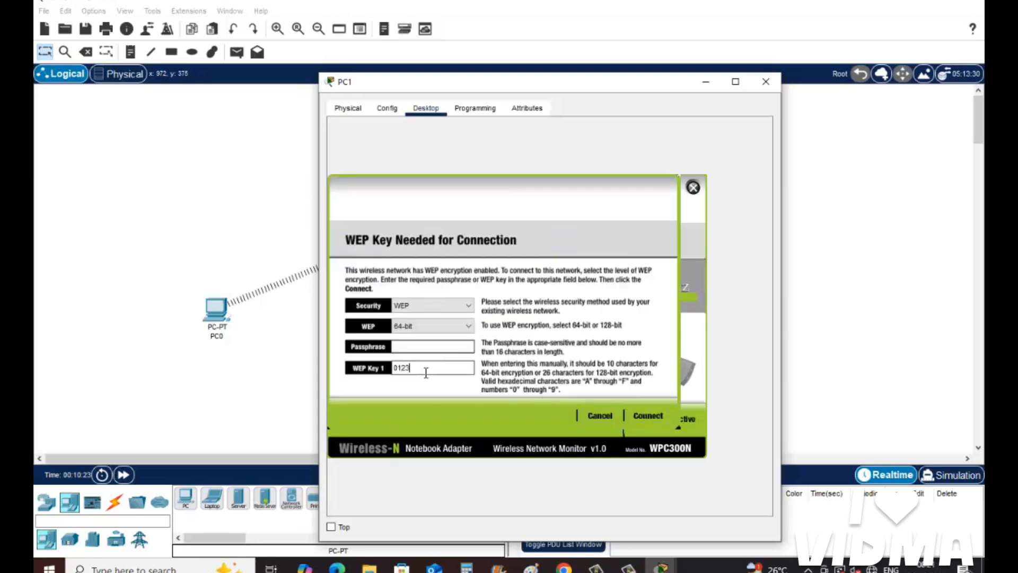
type("456789")
left_click(648, 416)
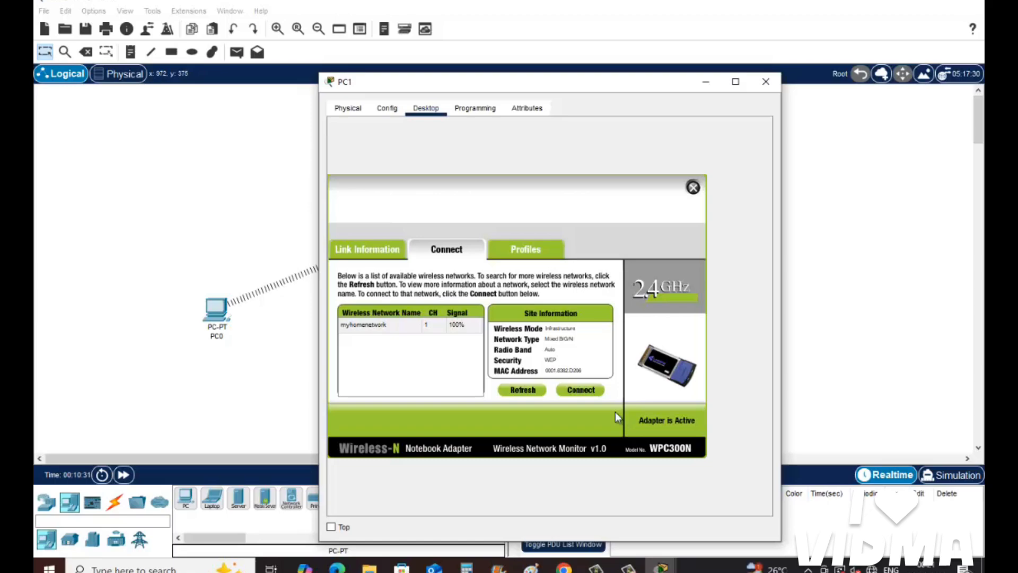
left_click(371, 252)
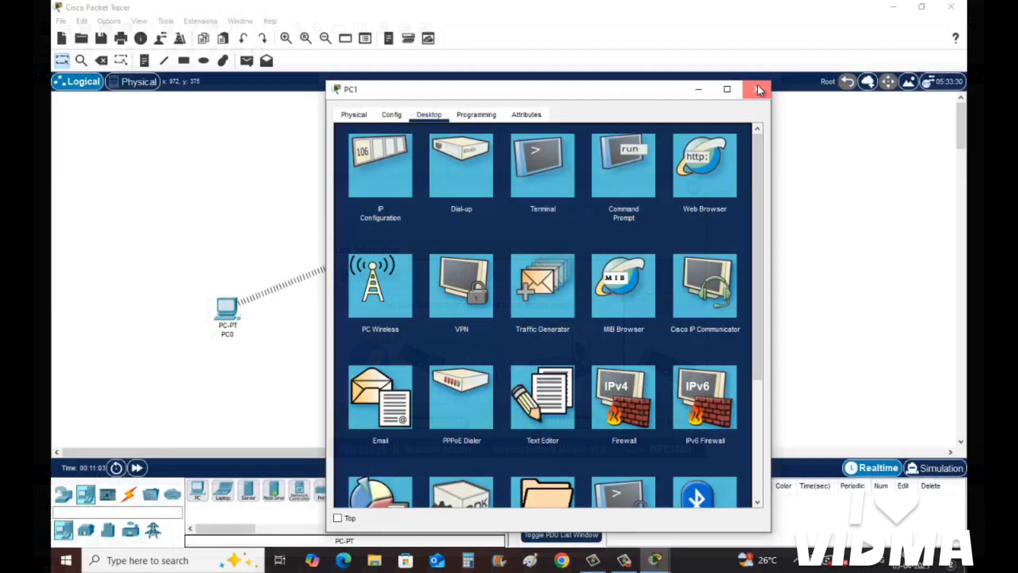
left_click(758, 85)
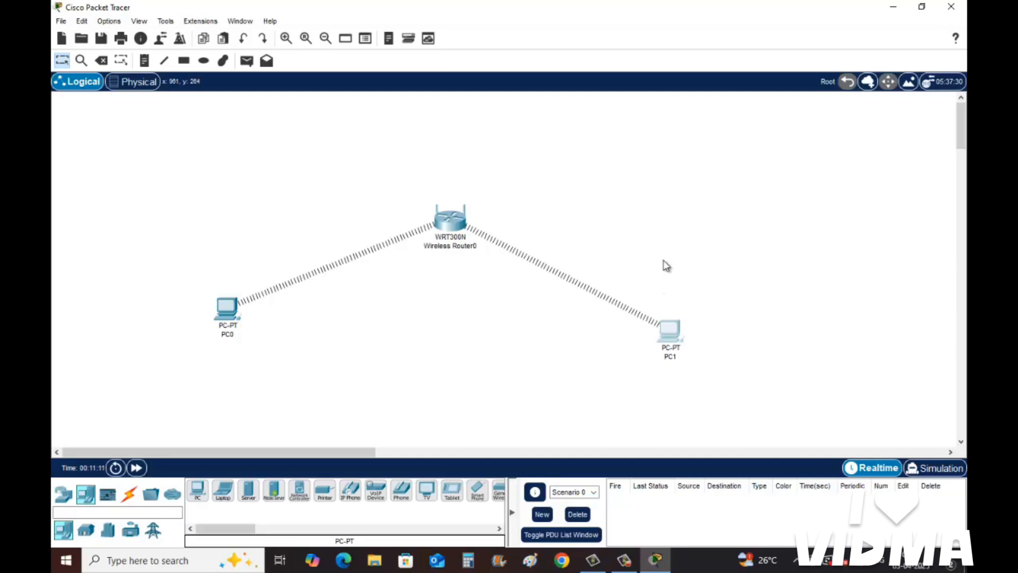
- Ping the wireless router at 192.168.0.1 from PC0's Command Prompt
left_click(228, 313)
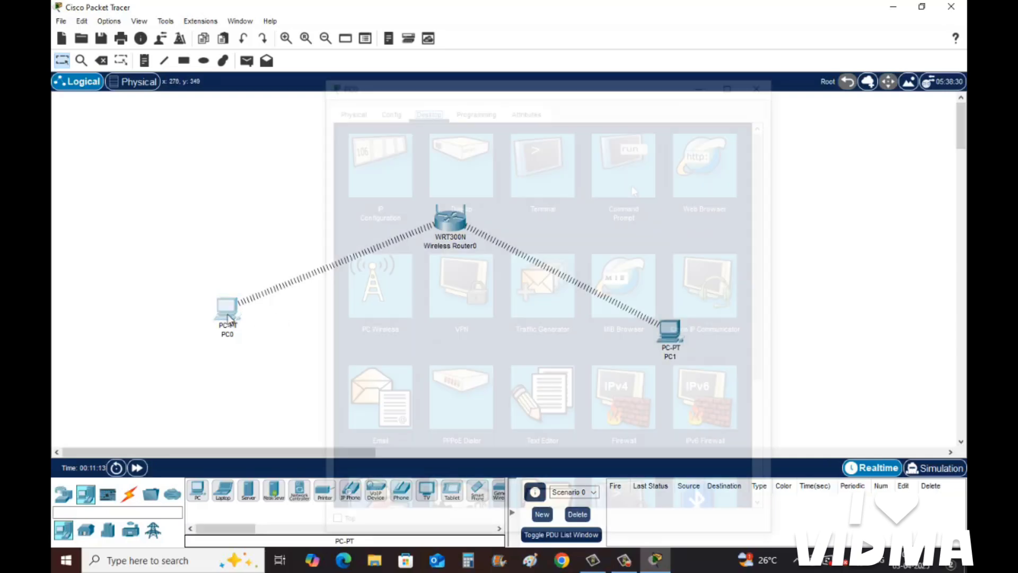
left_click(632, 188)
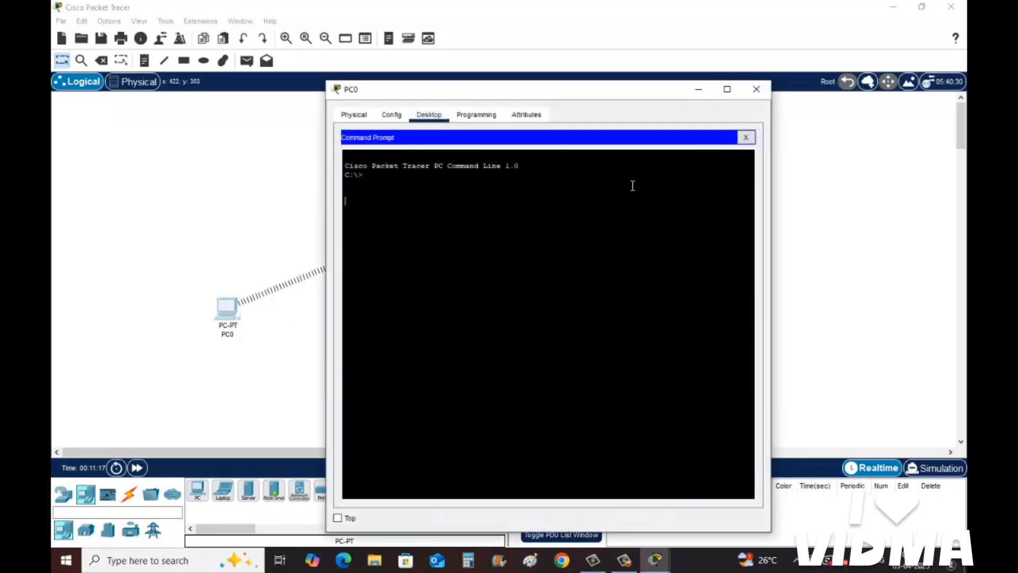
type("ping 192.168.0.1")
key("Return")
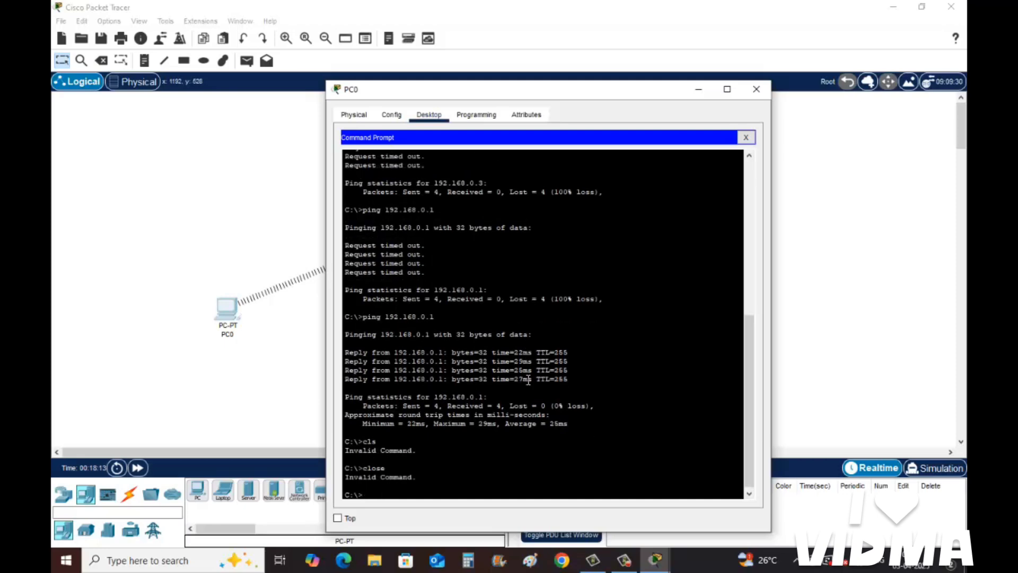
- Try to clear PC0's Command Prompt with the clear command, and repeat the ping to 192.168.0.1 before closing the window
type("clear")
key("Return")
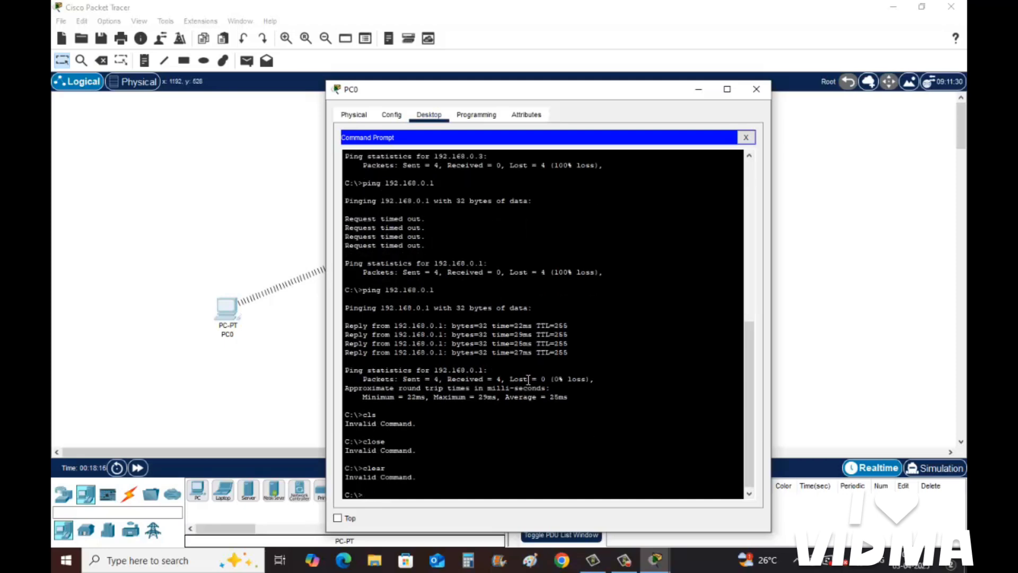
type("ping")
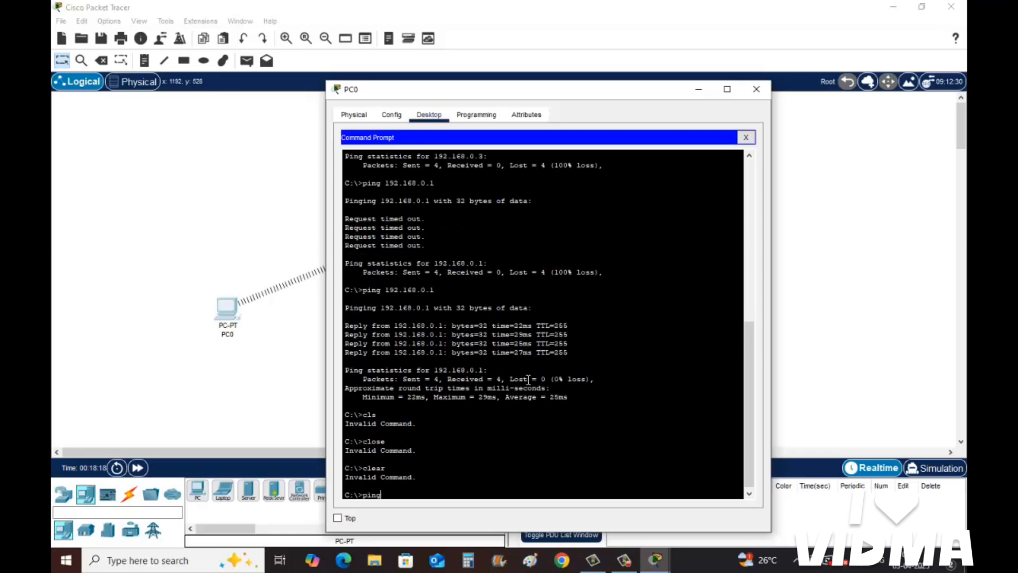
type(" 192.168.0.1")
key("Return")
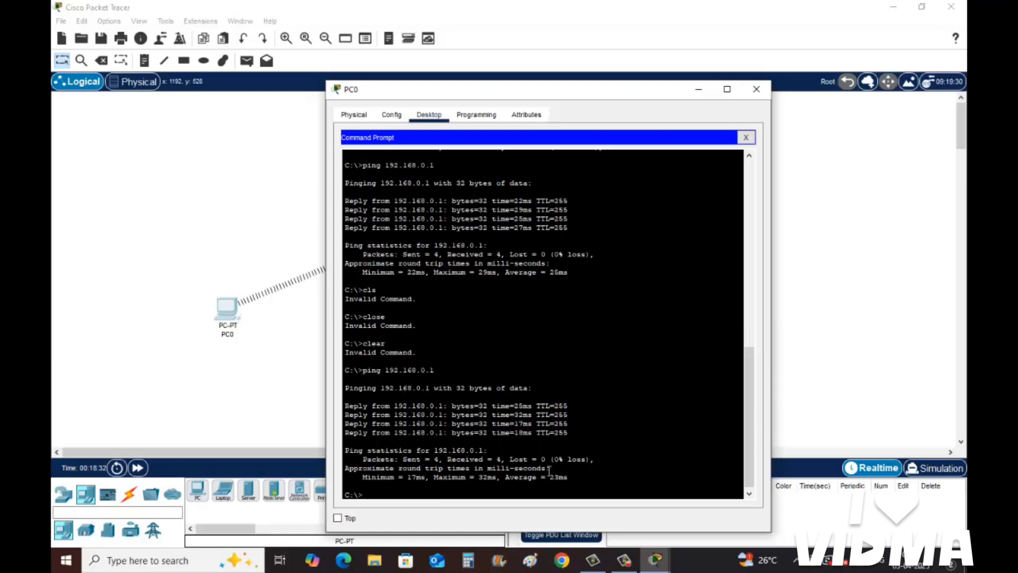
left_click(757, 94)
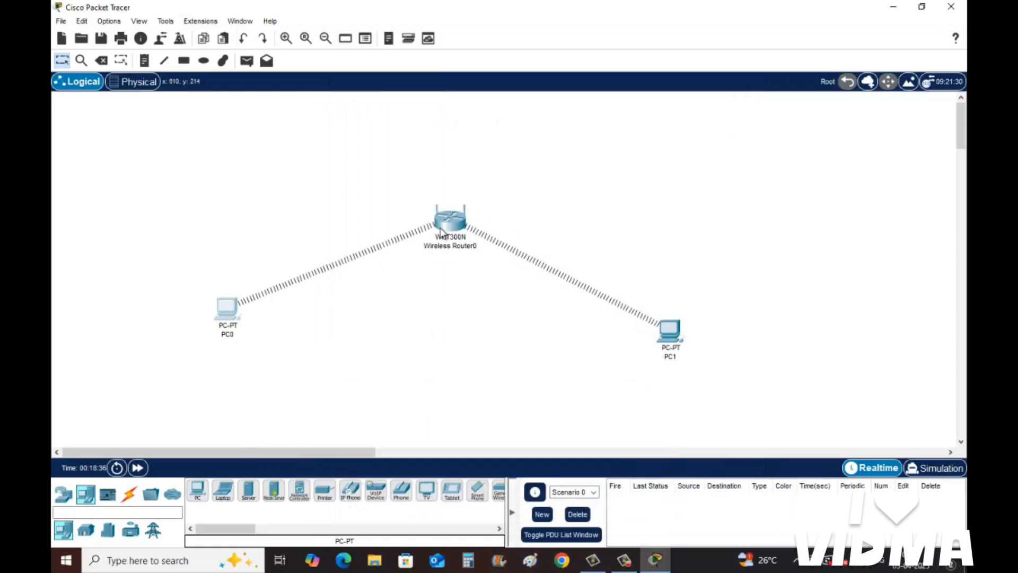
- Ping PC1 at 192.168.0.3 from PC0's Command Prompt
left_click(226, 311)
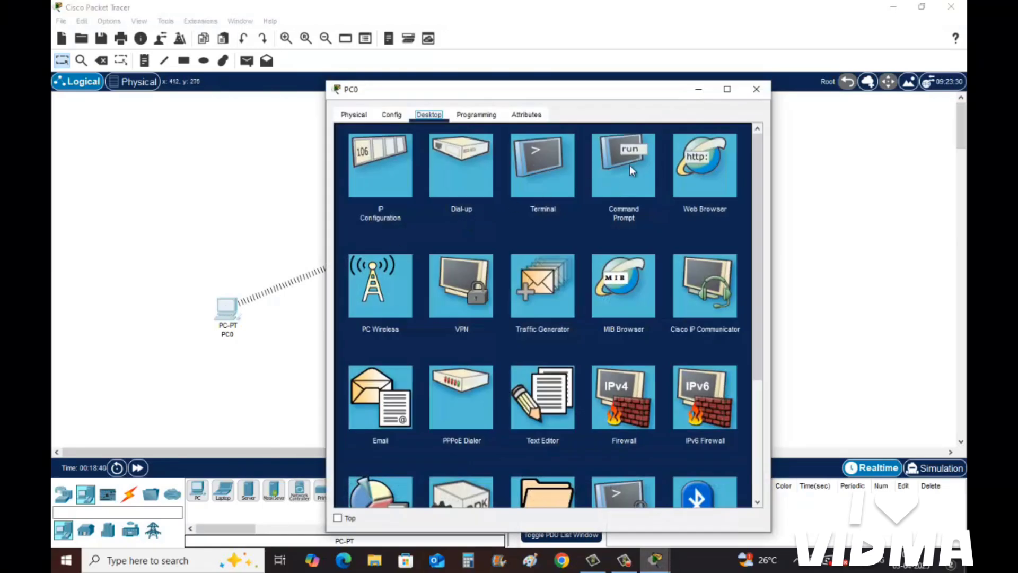
left_click(629, 164)
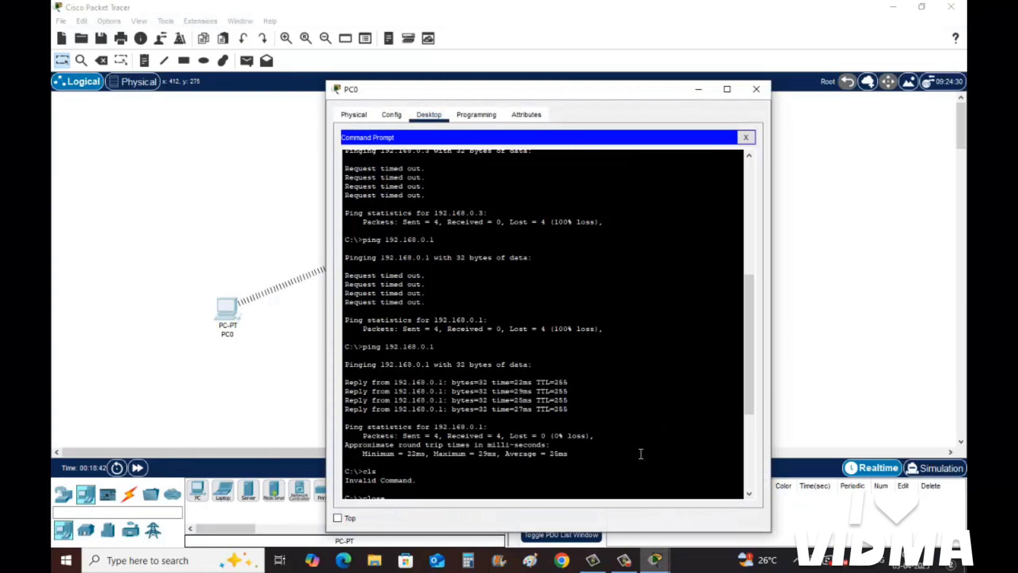
scroll(616, 424, "down", 7)
key("Up")
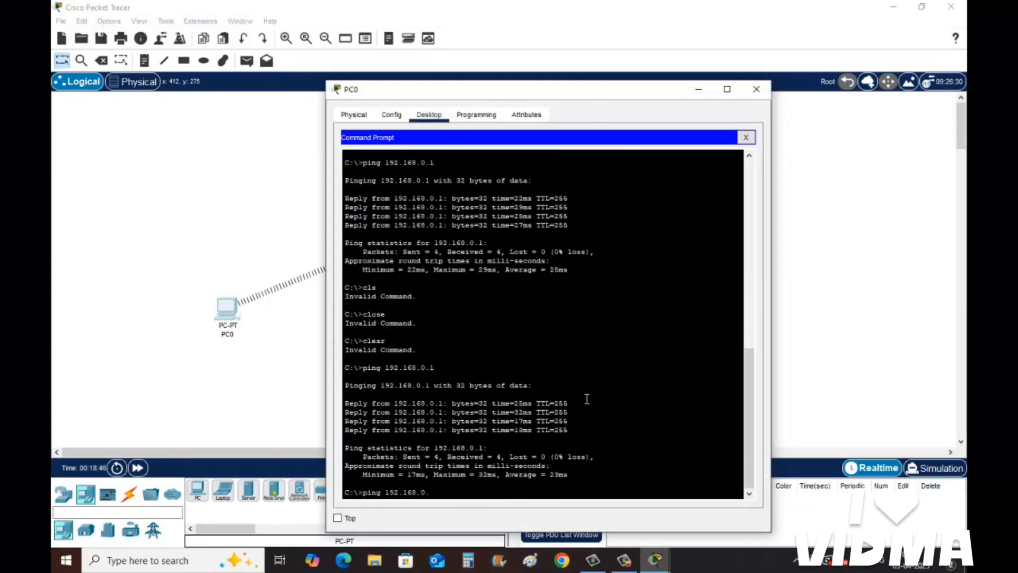
type("3")
key("Return")
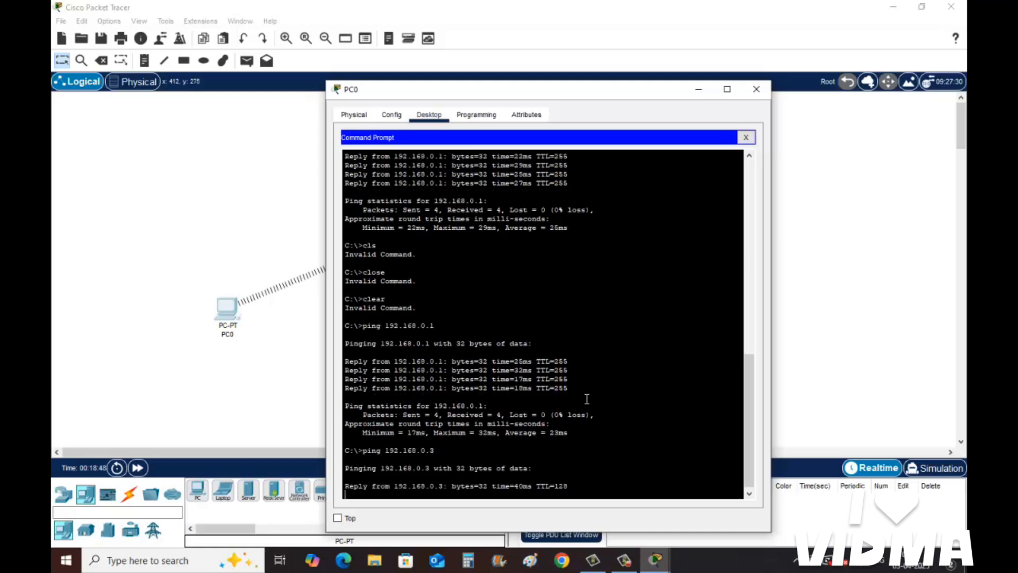